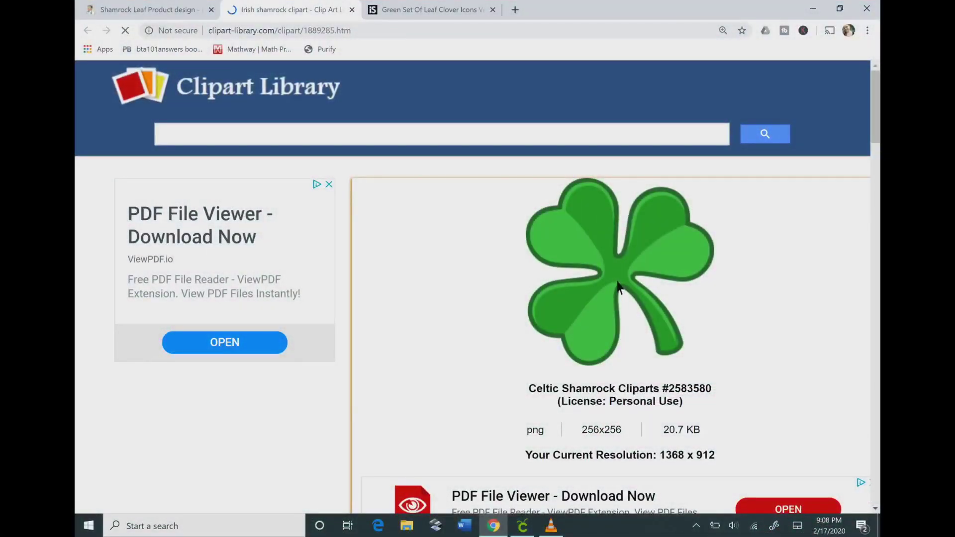
# - Save the Celtic shamrock clipart image under the file name 'shamrock'
pyautogui.rightClick(617, 283)
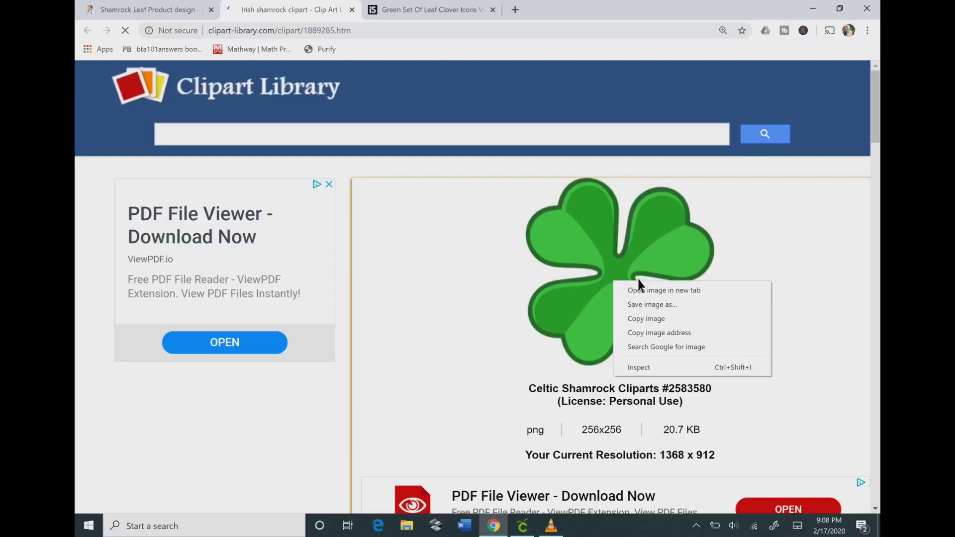
pyautogui.click(657, 305)
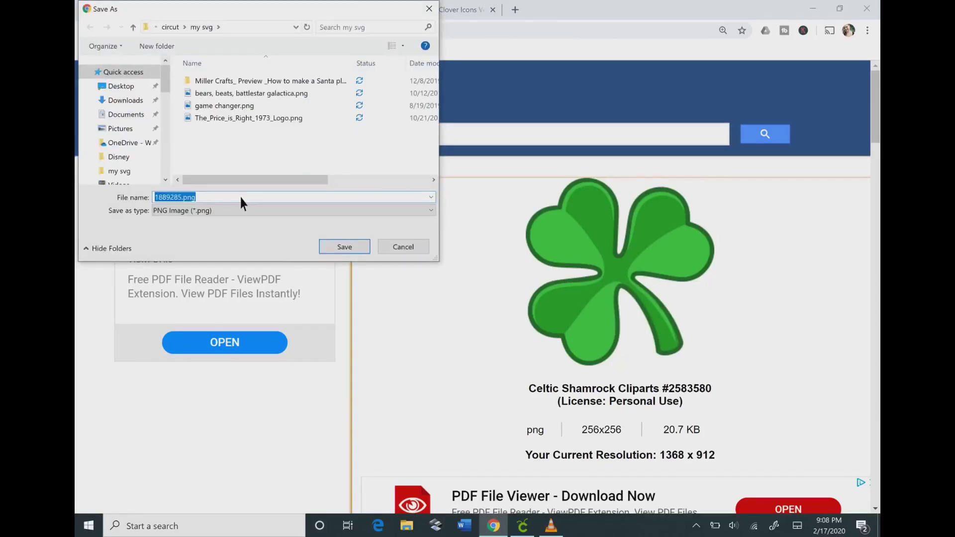
pyautogui.press('BackSpace')
pyautogui.write('shamrock')
# - Finish saving the file and load shamrock.png into a new Design Space image upload
pyautogui.click(338, 248)
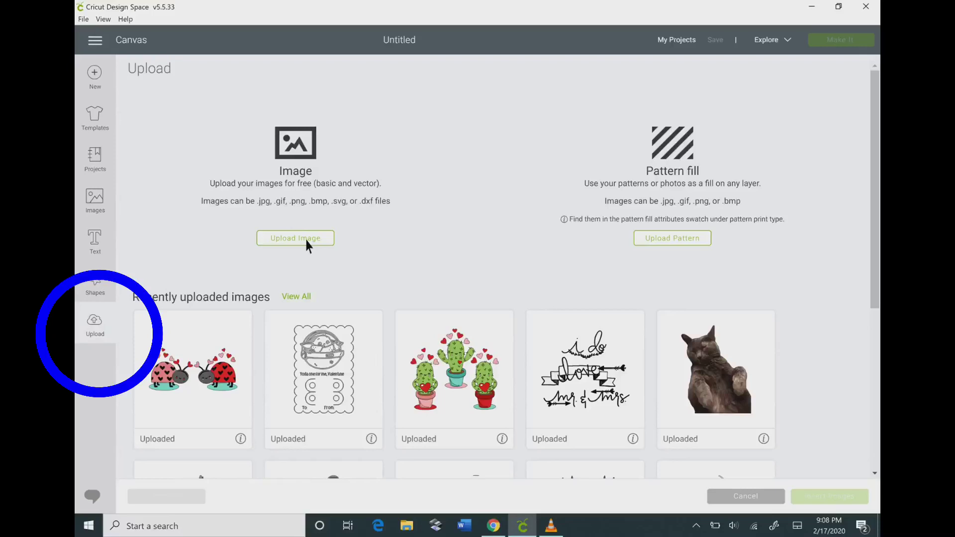
pyautogui.click(305, 237)
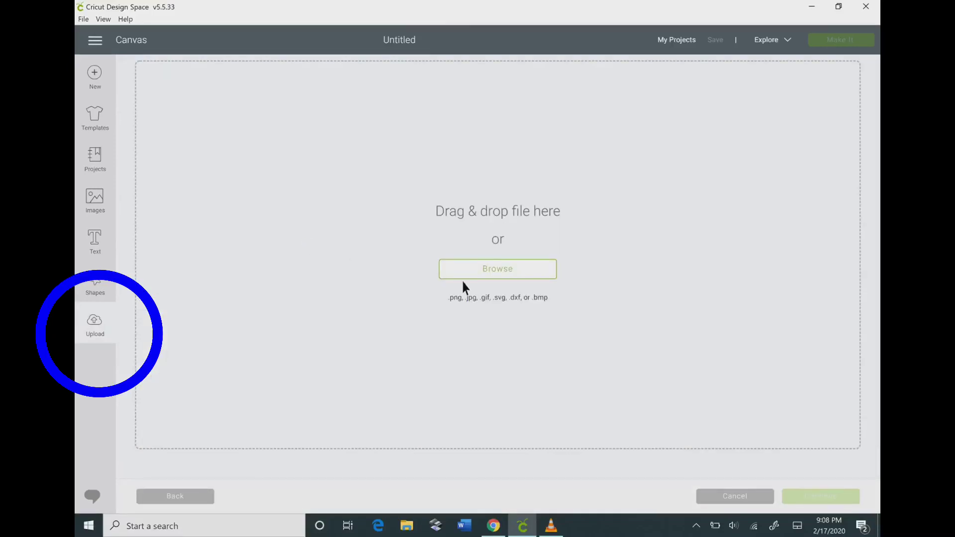
pyautogui.click(508, 276)
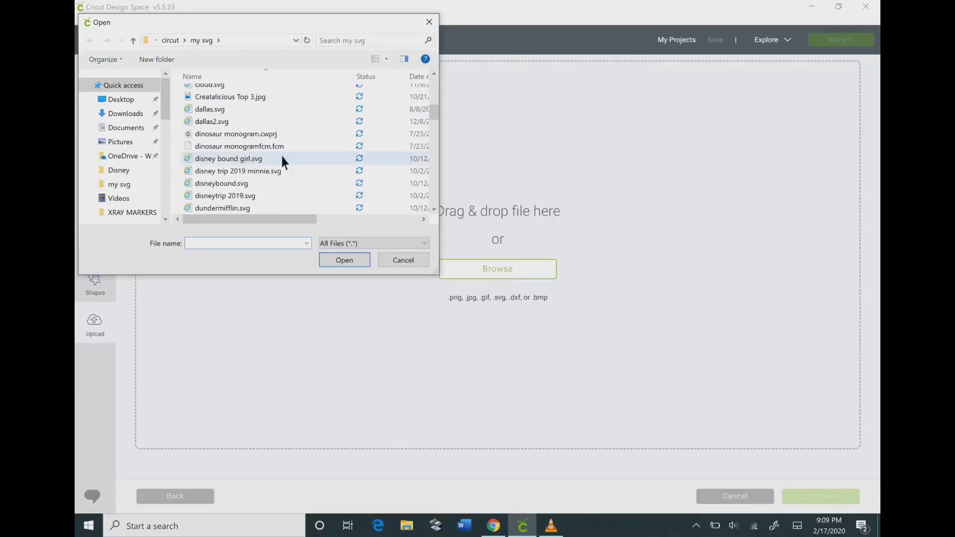
pyautogui.scroll(-20, 282, 176)
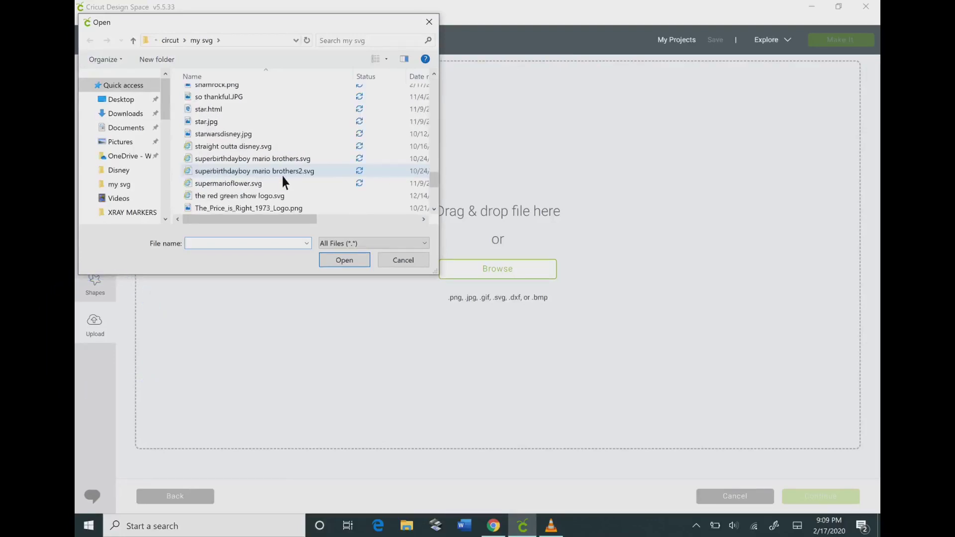
pyautogui.scroll(-2, 282, 179)
pyautogui.scroll(3, 247, 114)
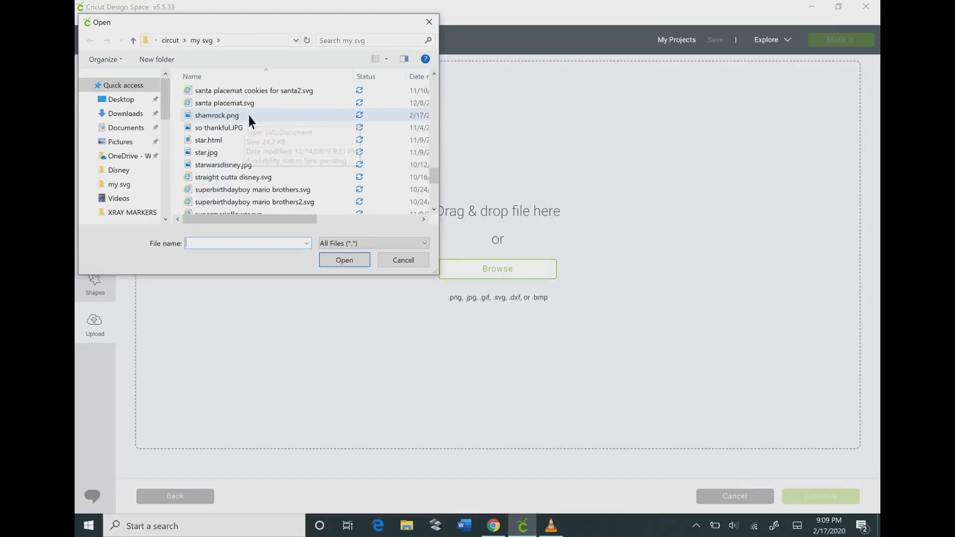
pyautogui.doubleClick(248, 115)
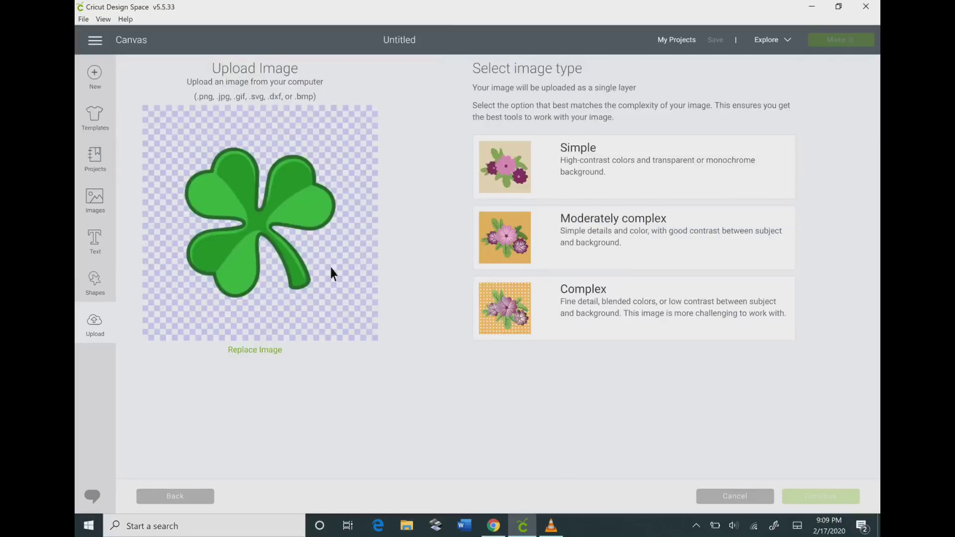
# - Set the shamrock's image type to Complex and preview its cut silhouette
pyautogui.click(542, 307)
pyautogui.click(833, 499)
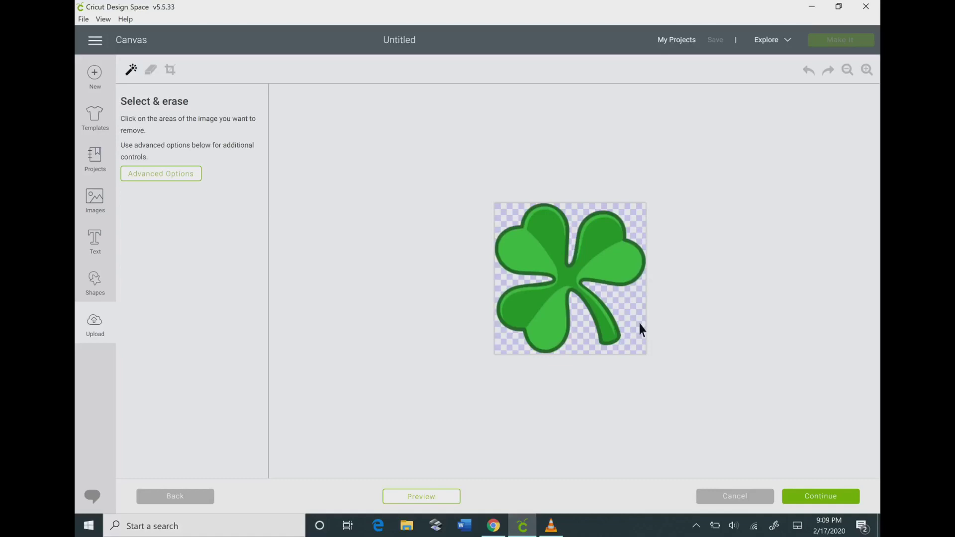
pyautogui.click(420, 497)
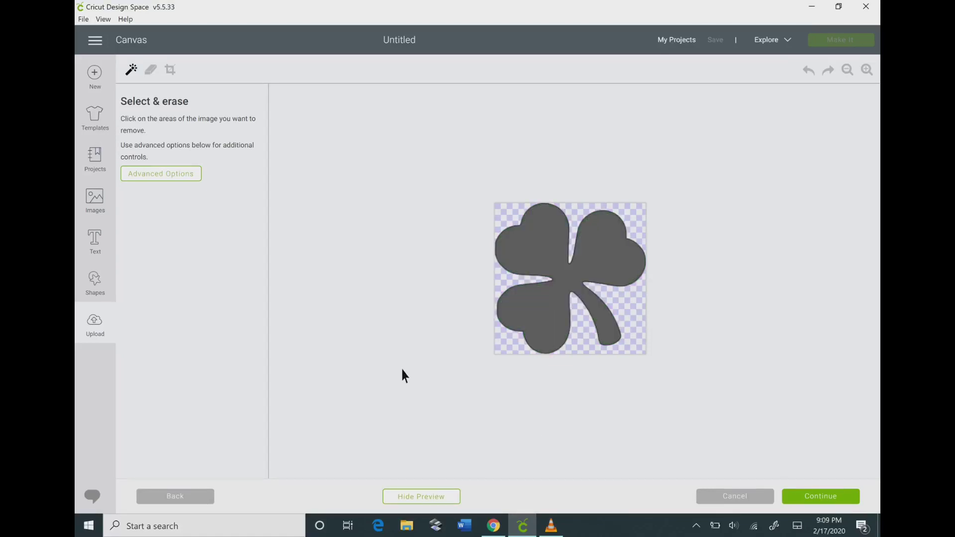
# - Tag the upload 'shamrock, march 17, good luck' and save it
pyautogui.click(833, 497)
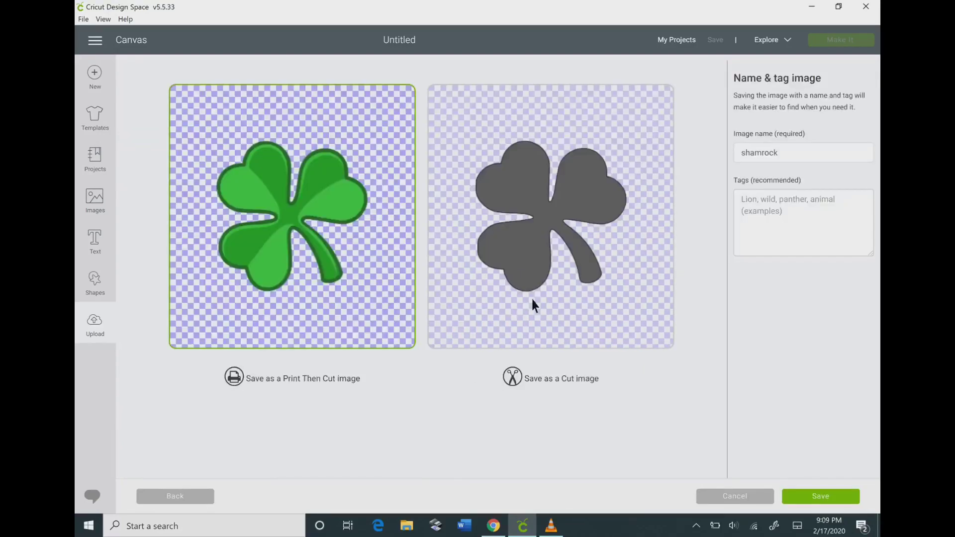
pyautogui.click(786, 234)
pyautogui.write('s')
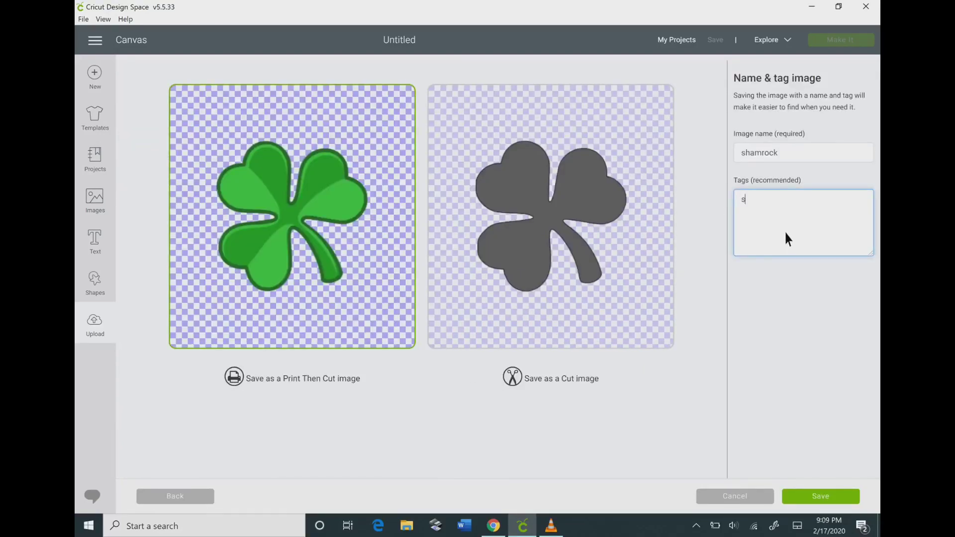
pyautogui.write('hamrock, ma')
pyautogui.write('rch 17')
pyautogui.write(', good ')
pyautogui.write('luck')
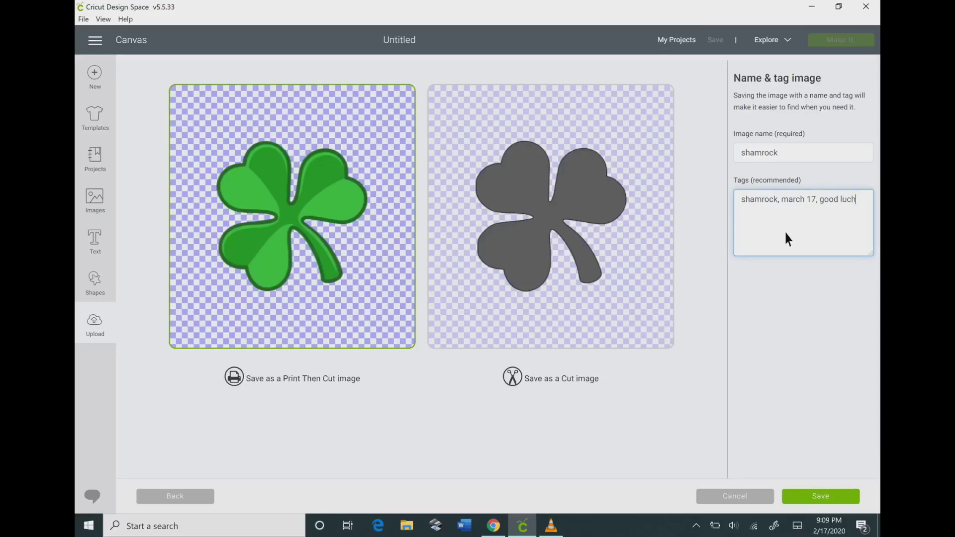
pyautogui.click(821, 496)
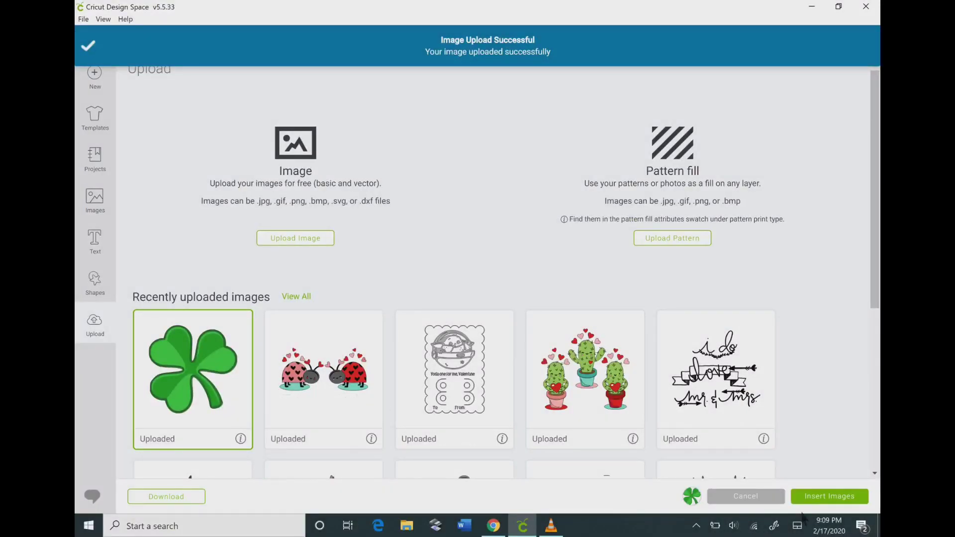
# - Insert the shamrock on the canvas, set its Linetype to Cut, and move it right
pyautogui.click(834, 499)
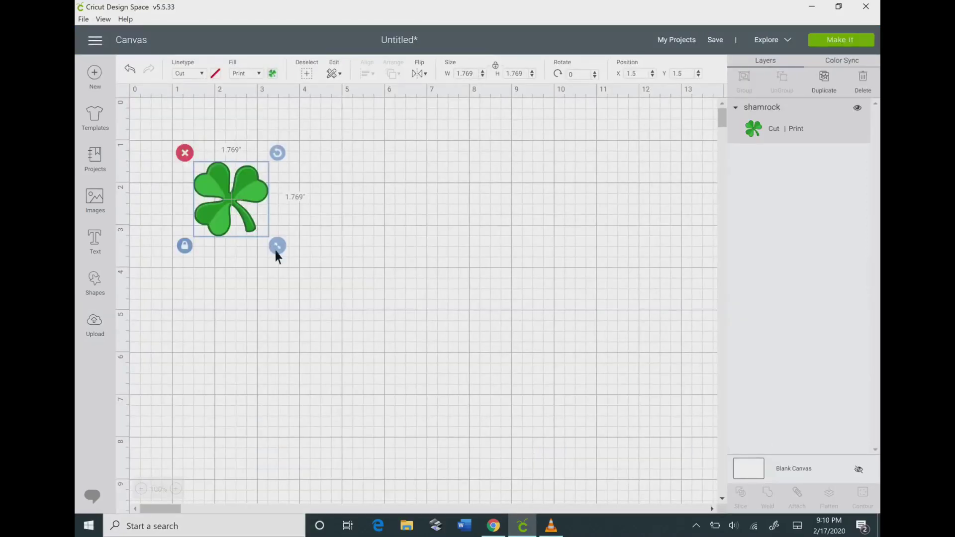
pyautogui.click(202, 73)
pyautogui.click(196, 90)
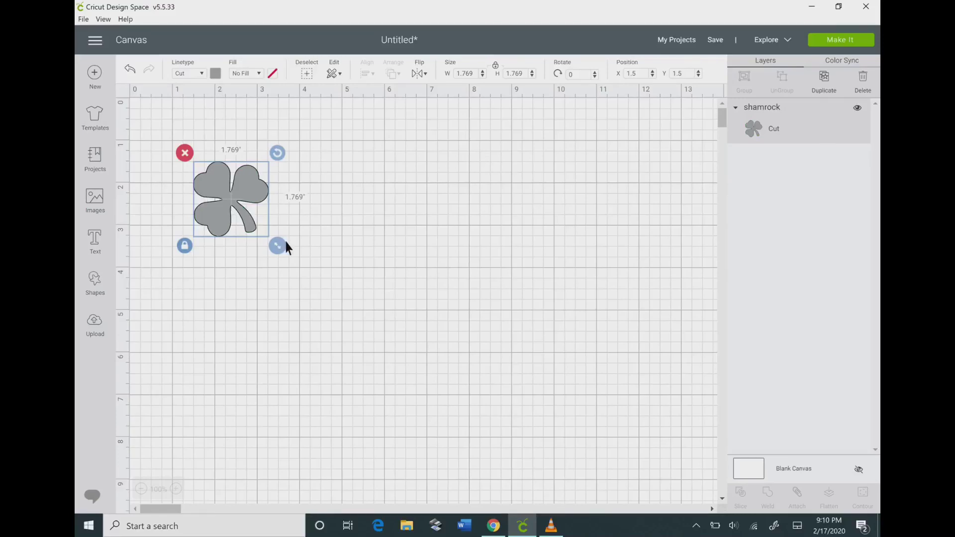
pyautogui.moveTo(251, 208); pyautogui.dragTo(341, 194)
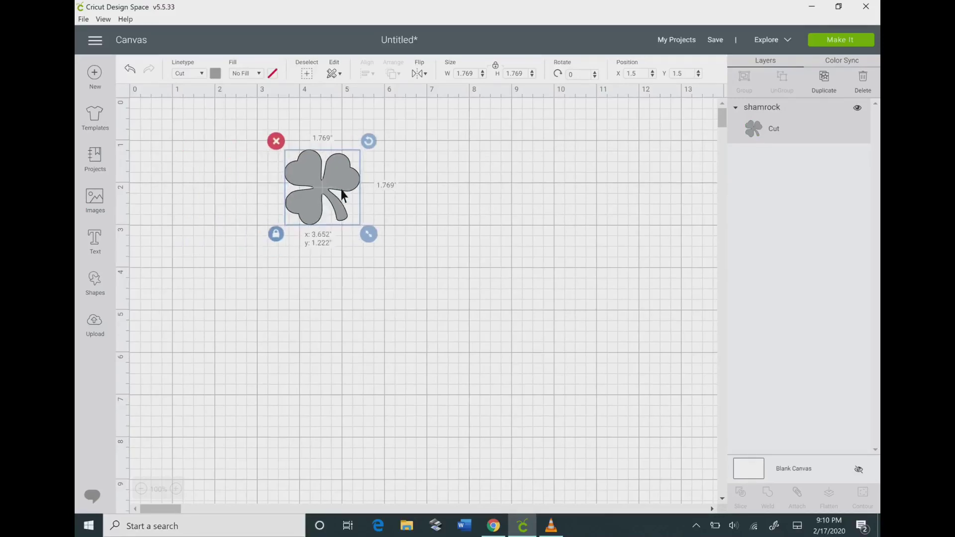
pyautogui.click(316, 280)
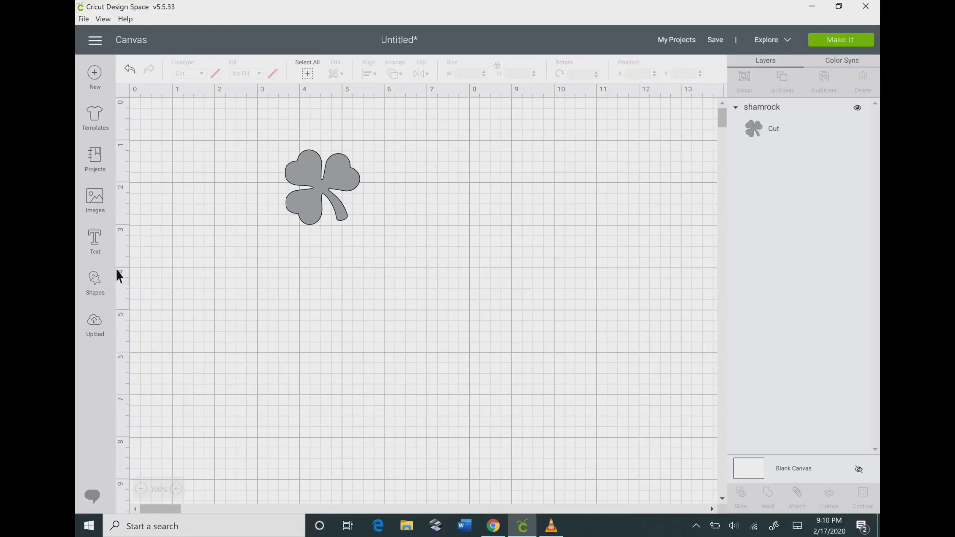
pyautogui.click(96, 293)
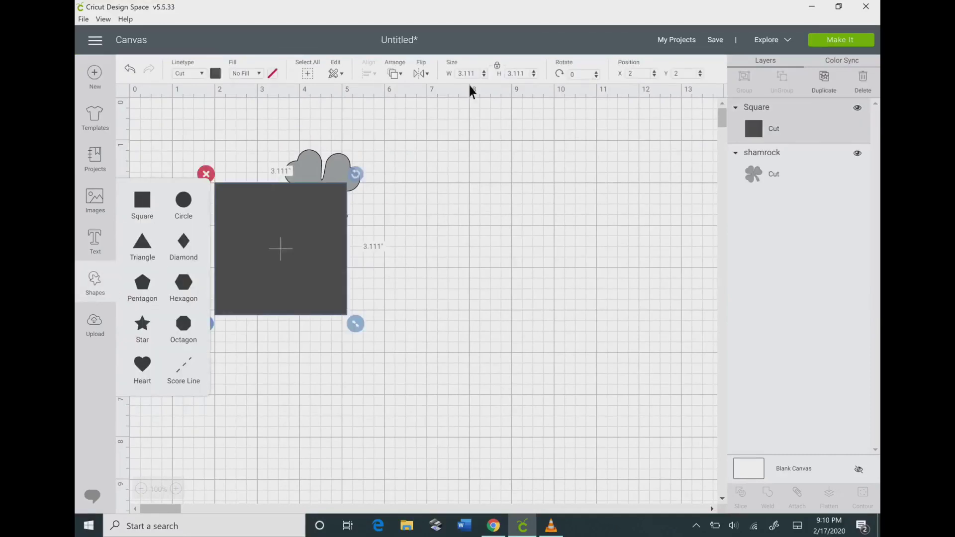
# - Make the square 6 inches wide and white, and move the shamrock to its right
pyautogui.write('6')
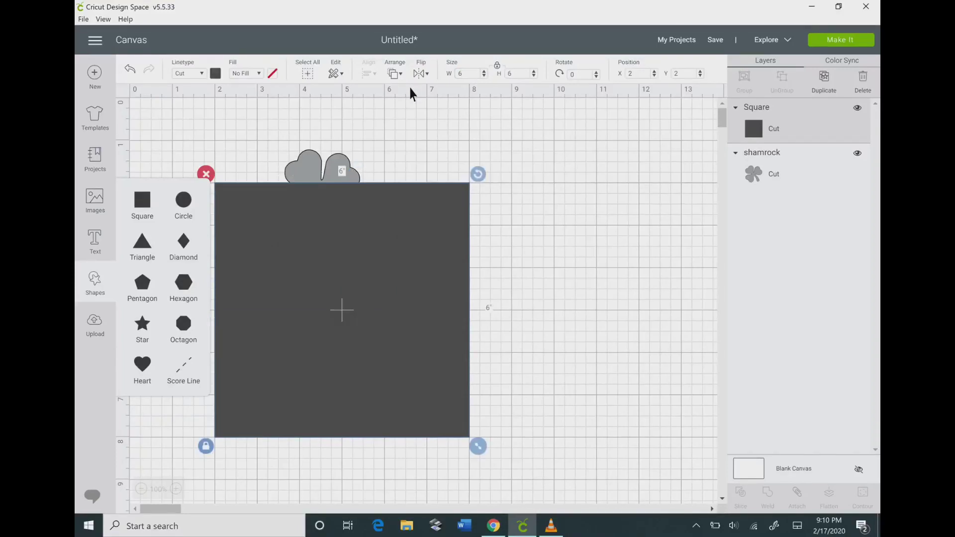
pyautogui.click(217, 77)
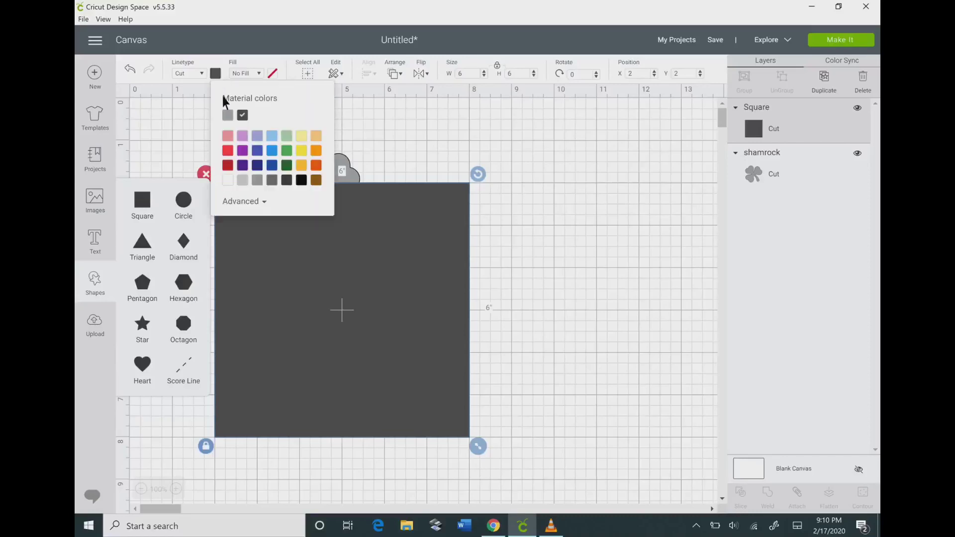
pyautogui.click(233, 182)
pyautogui.click(417, 156)
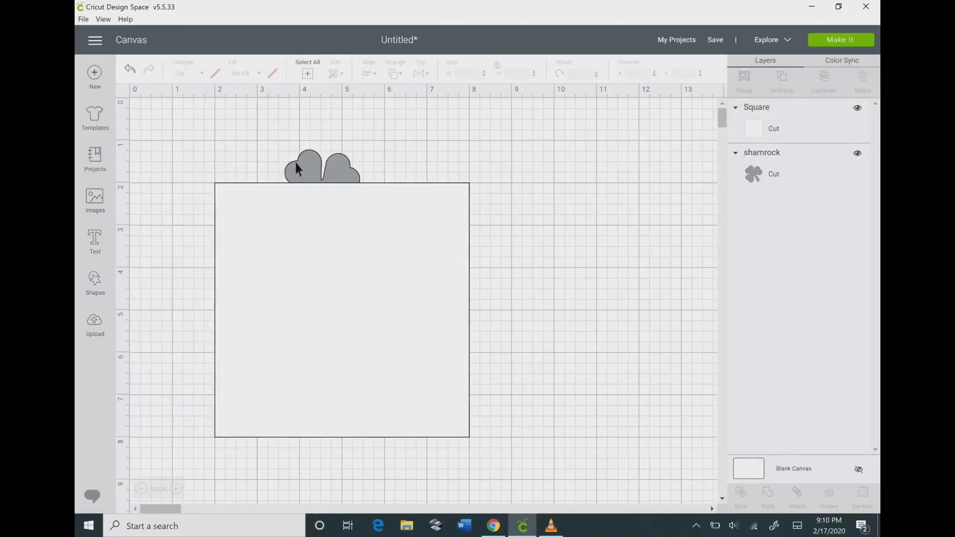
pyautogui.moveTo(303, 163); pyautogui.dragTo(529, 177)
# - Send the square to back and shrink the shamrock to 0.644" in its top-left corner
pyautogui.click(405, 216)
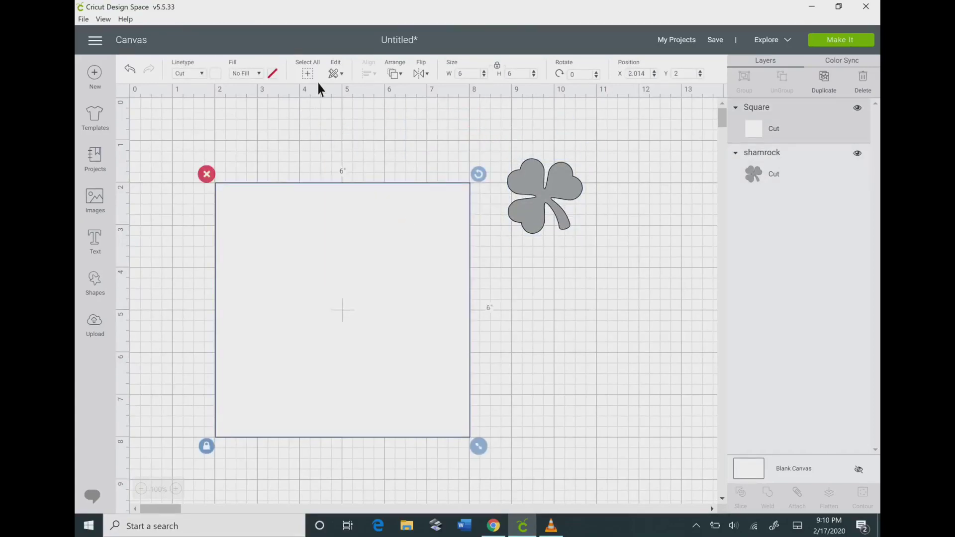
pyautogui.click(400, 73)
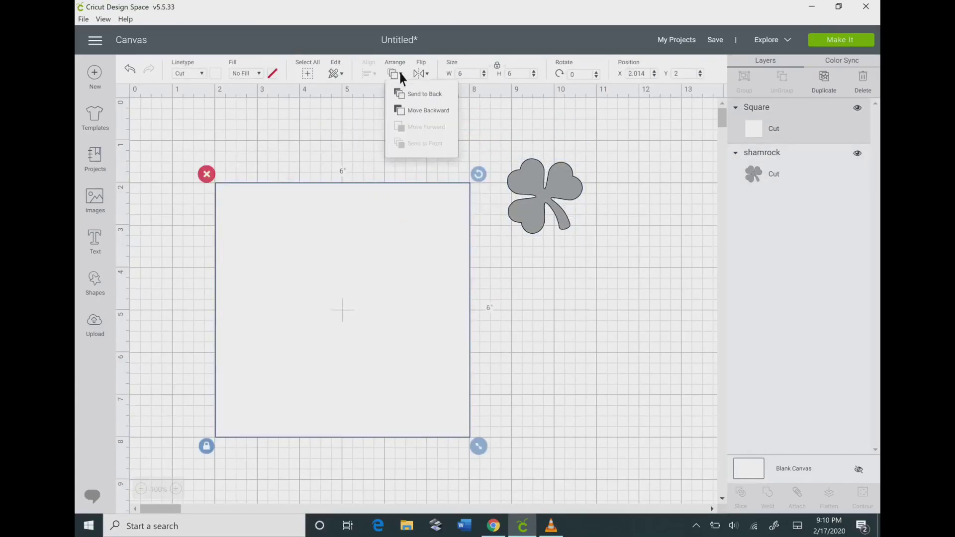
pyautogui.click(413, 95)
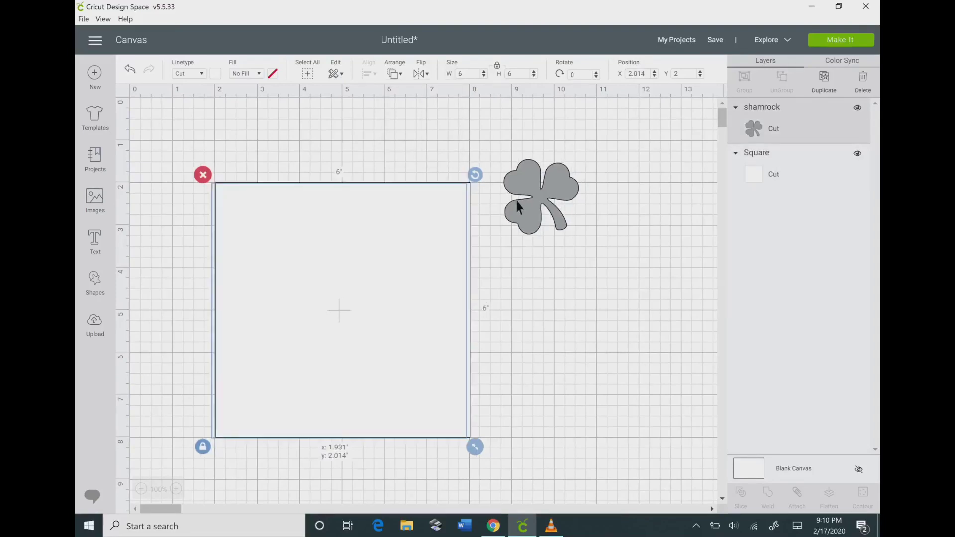
pyautogui.moveTo(516, 201); pyautogui.dragTo(281, 225)
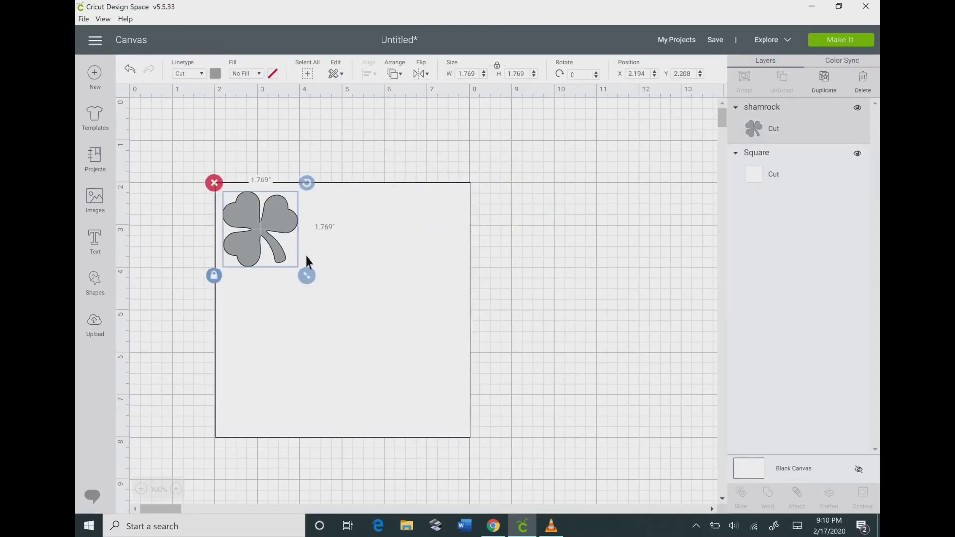
pyautogui.moveTo(311, 279); pyautogui.dragTo(247, 215)
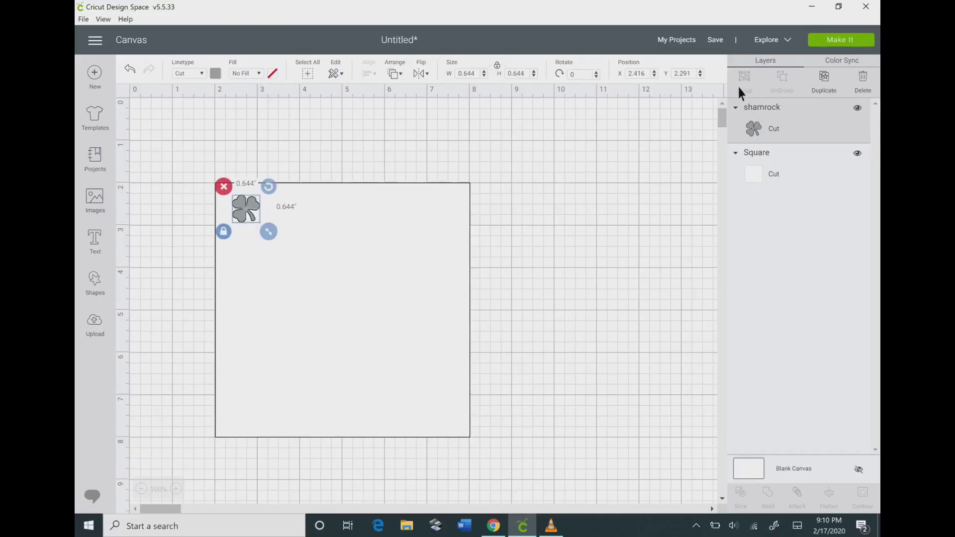
# - Duplicate the shamrock and spread the first copies across the square's top area
pyautogui.click(824, 82)
pyautogui.click(824, 82)
pyautogui.click(824, 82)
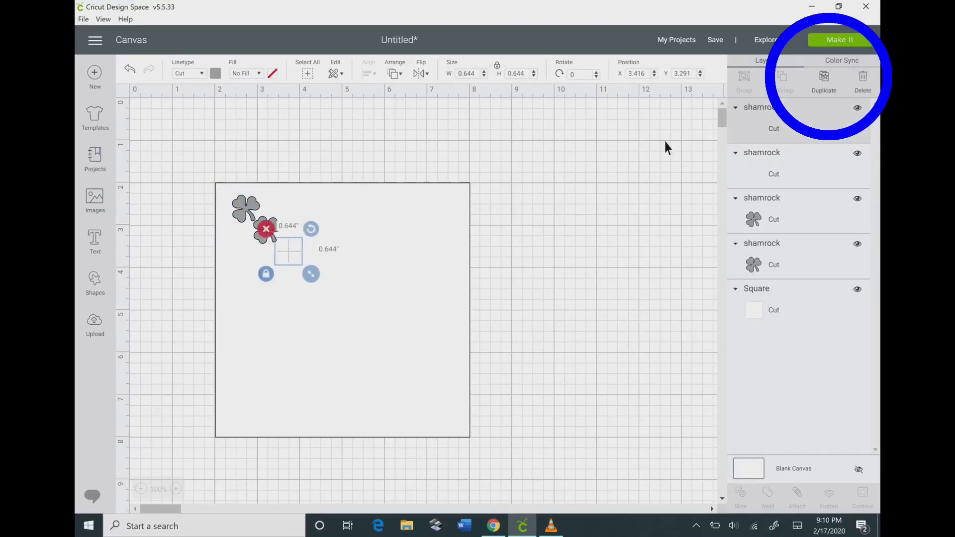
pyautogui.moveTo(316, 264); pyautogui.dragTo(418, 199)
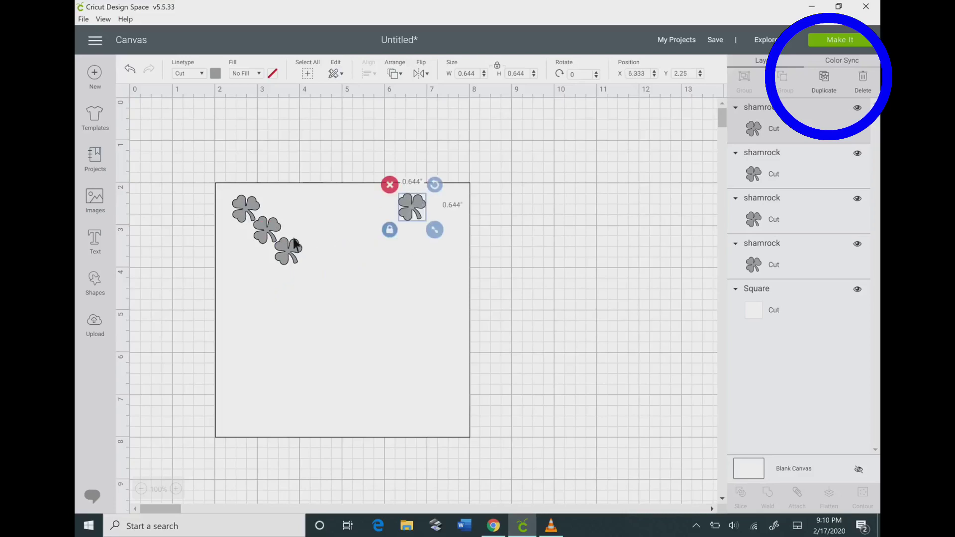
pyautogui.moveTo(297, 254); pyautogui.dragTo(356, 227)
pyautogui.moveTo(271, 240); pyautogui.dragTo(262, 270)
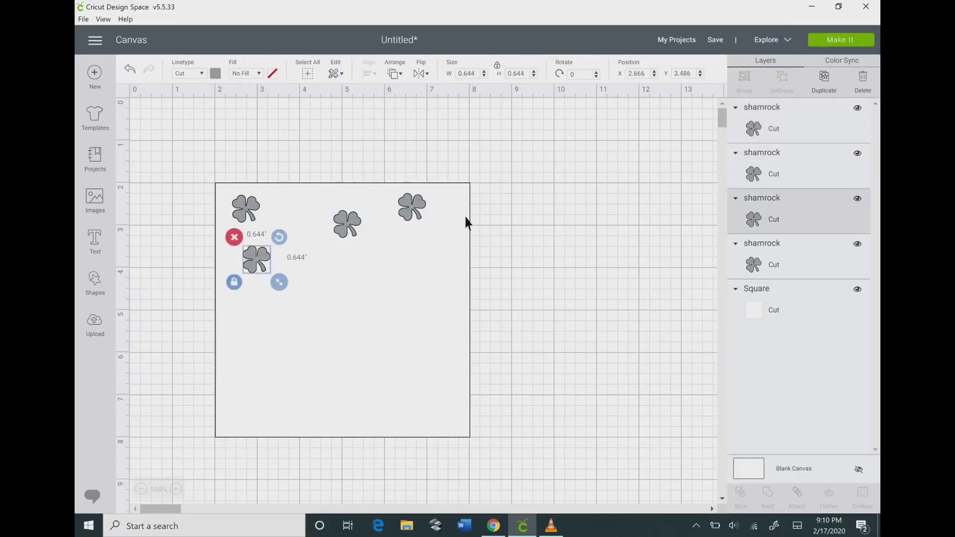
# - Add more shamrock copies and enlarge one to about 0.991 inches
pyautogui.click(829, 77)
pyautogui.click(829, 77)
pyautogui.click(829, 77)
pyautogui.click(829, 76)
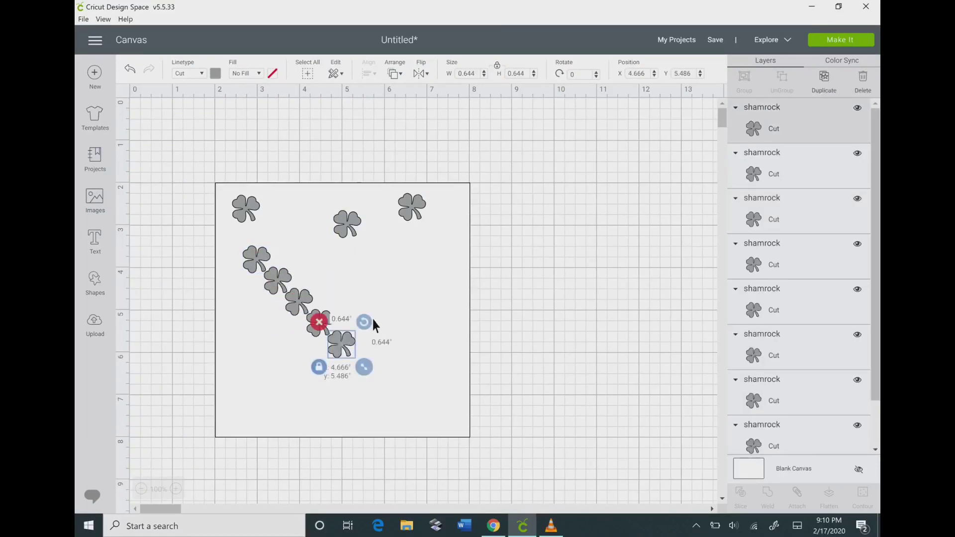
pyautogui.moveTo(341, 344); pyautogui.dragTo(396, 260)
pyautogui.moveTo(428, 291)
pyautogui.mouseDown()
pyautogui.moveTo(446, 304)
pyautogui.moveTo(434, 299)
pyautogui.mouseUp()
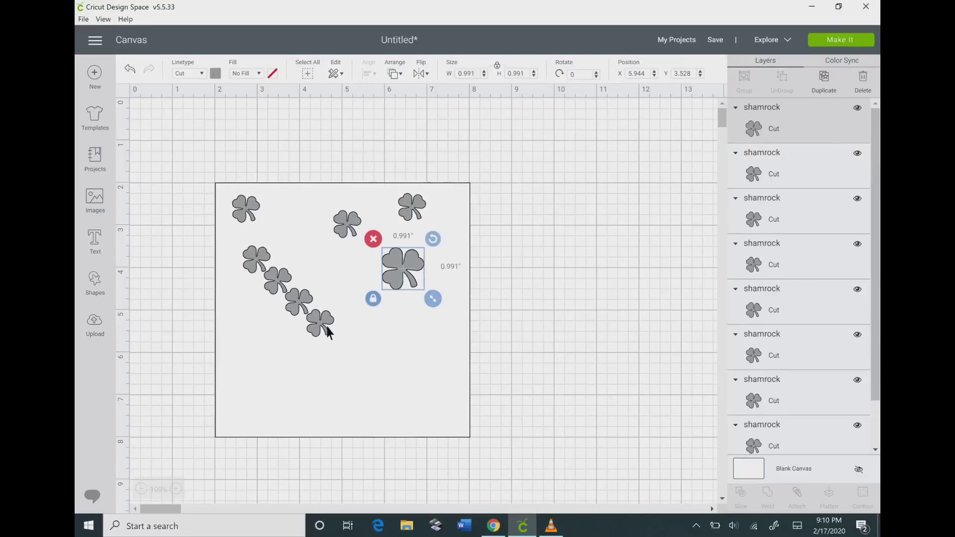
# - Scatter the trail of shamrocks around the square and duplicate the large shamrock
pyautogui.moveTo(329, 334); pyautogui.dragTo(397, 354)
pyautogui.moveTo(302, 316); pyautogui.dragTo(290, 359)
pyautogui.moveTo(290, 291); pyautogui.dragTo(324, 288)
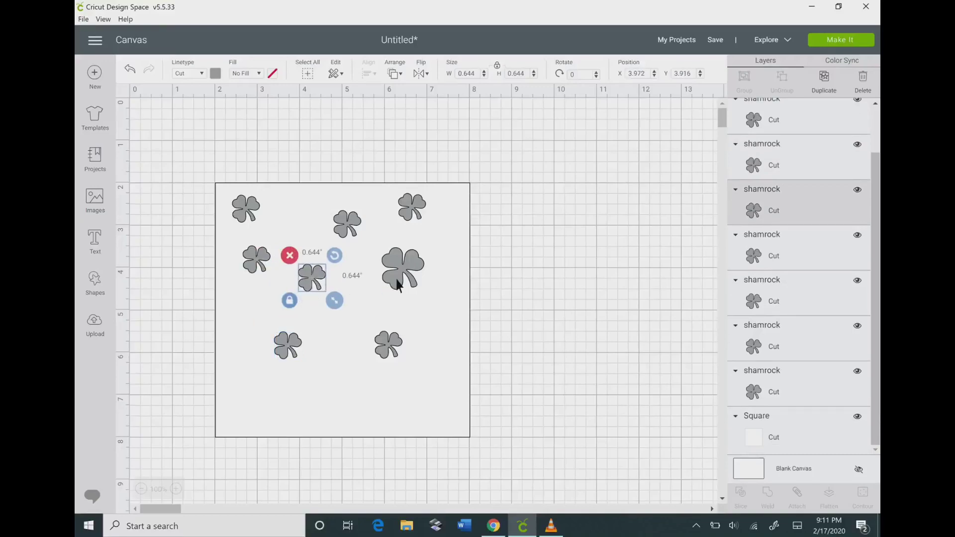
pyautogui.moveTo(398, 286); pyautogui.dragTo(290, 236)
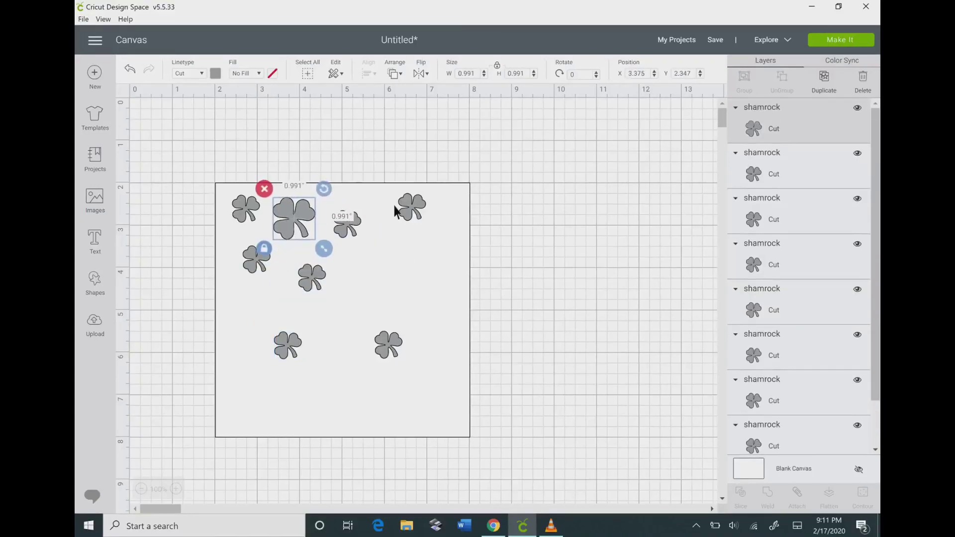
pyautogui.click(824, 80)
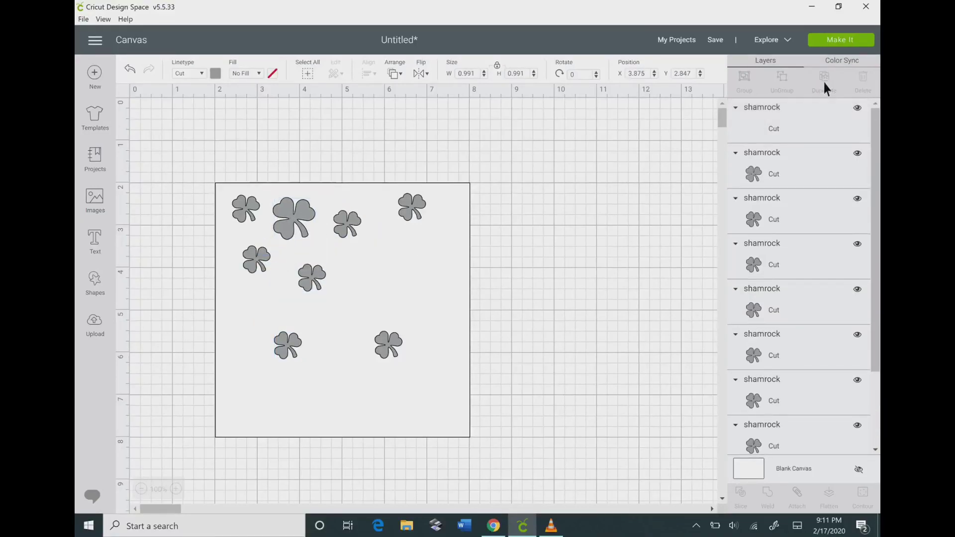
pyautogui.hotkey('ctrl', 'd')
pyautogui.hotkey('ctrl', 'd')
pyautogui.hotkey('ctrl', 'd')
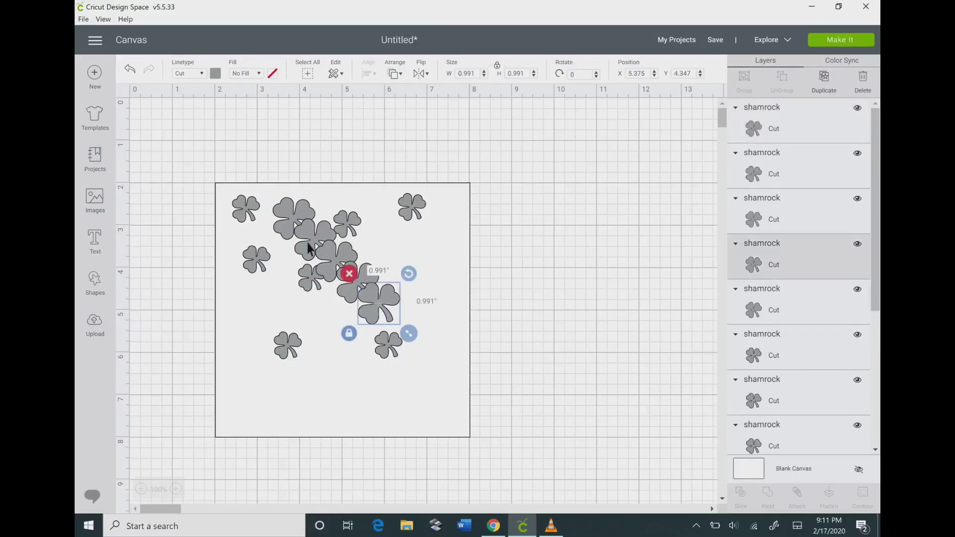
pyautogui.click(310, 245)
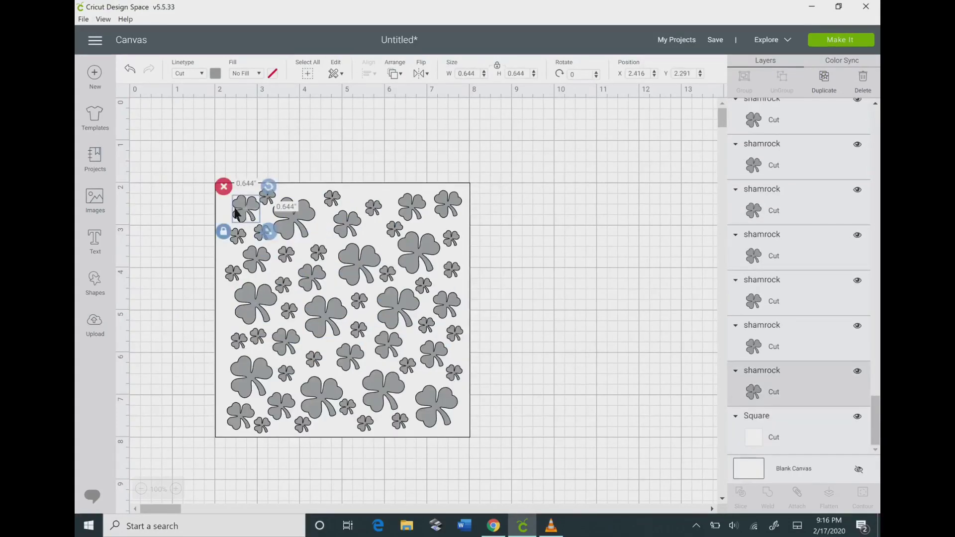
# - Slice the shamrocks out of the square and delete the two leftover shamrock pieces
pyautogui.hotkey('ctrl', 'a')
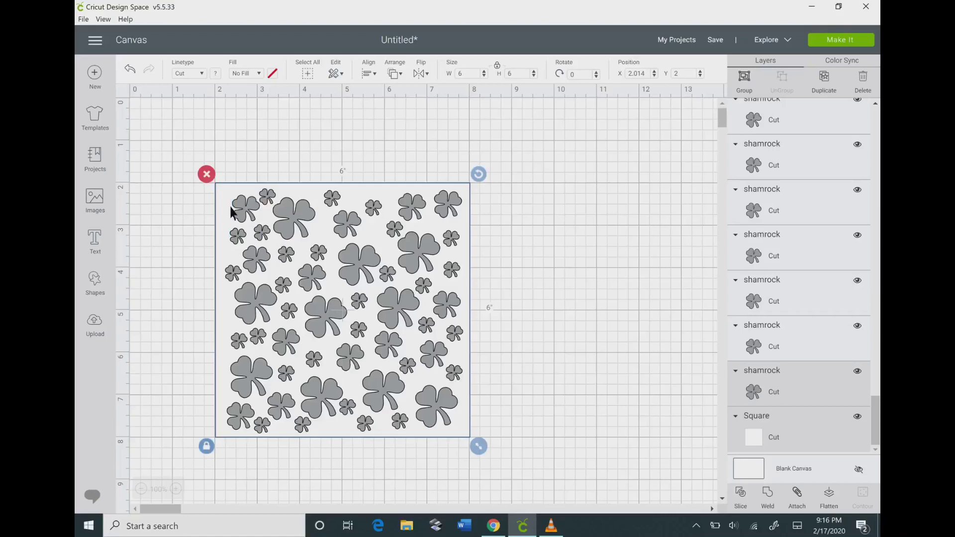
pyautogui.click(745, 496)
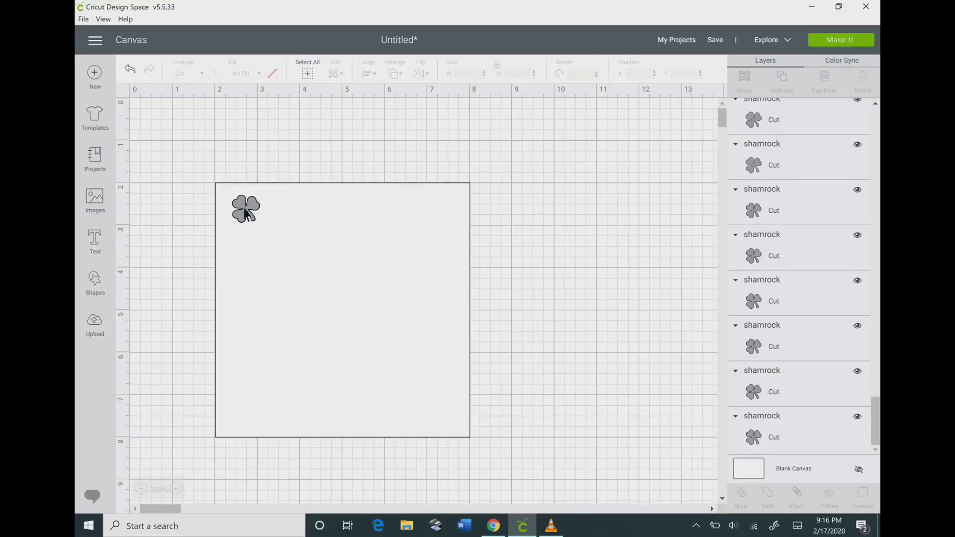
pyautogui.moveTo(246, 209); pyautogui.dragTo(234, 81)
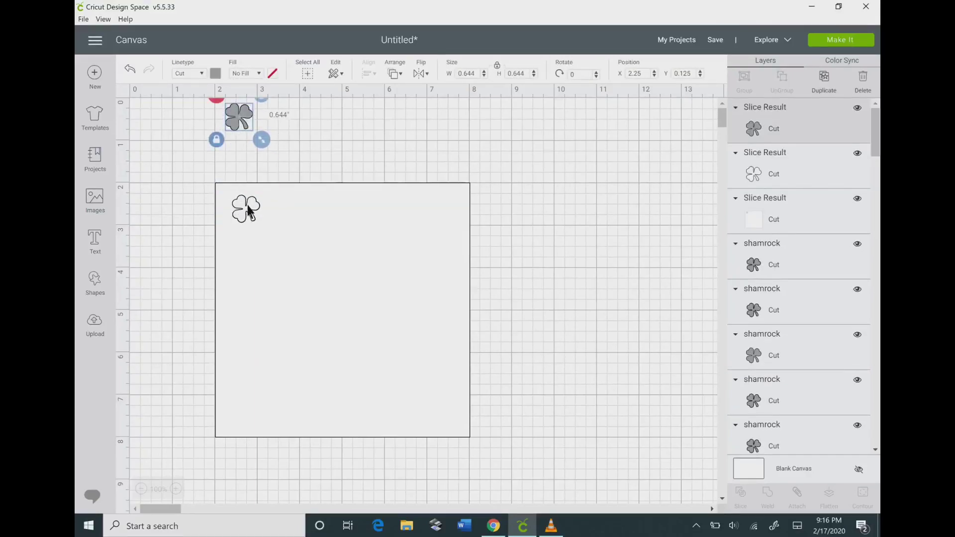
pyautogui.moveTo(248, 212); pyautogui.dragTo(175, 159)
pyautogui.click(156, 167)
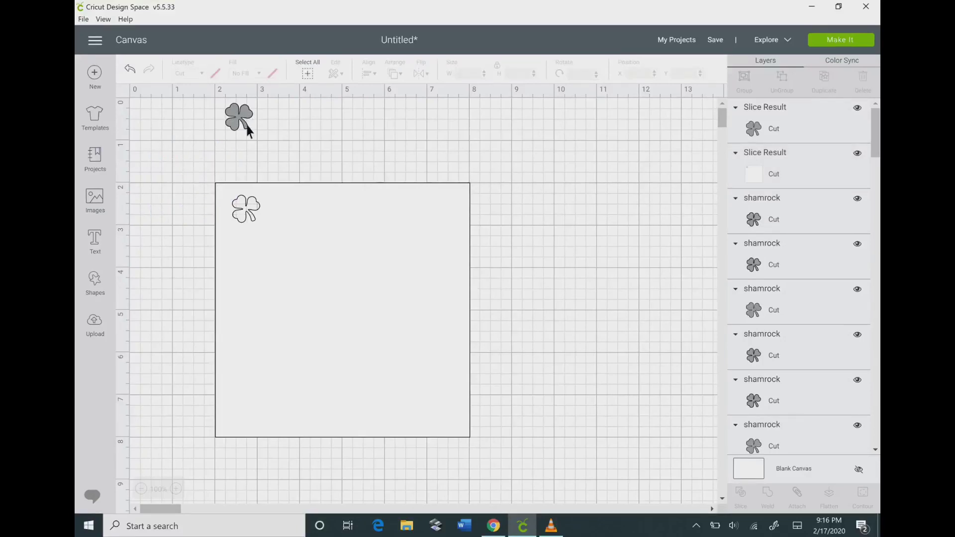
pyautogui.moveTo(245, 130); pyautogui.dragTo(230, 145)
pyautogui.click(200, 111)
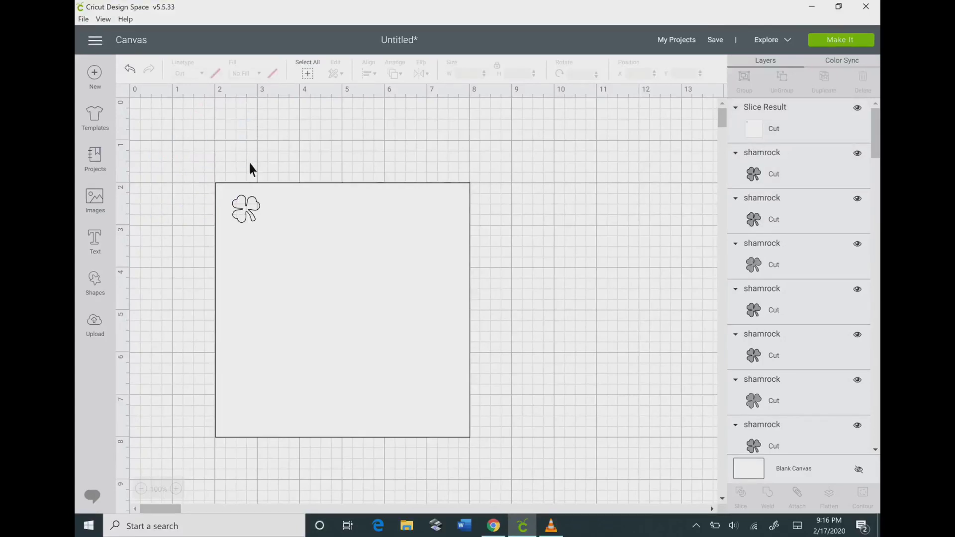
# - Send the sliced square behind the remaining shamrocks
pyautogui.click(286, 199)
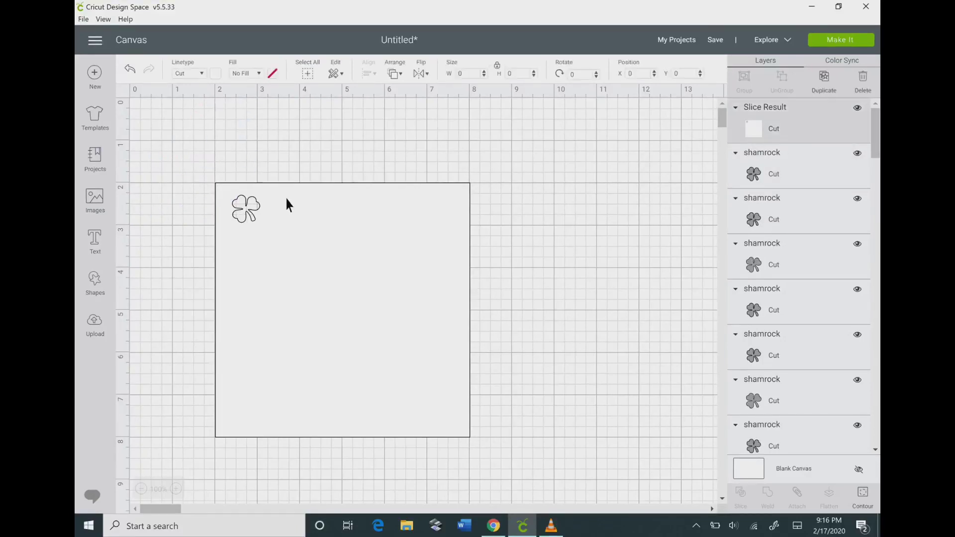
pyautogui.click(343, 71)
pyautogui.click(402, 73)
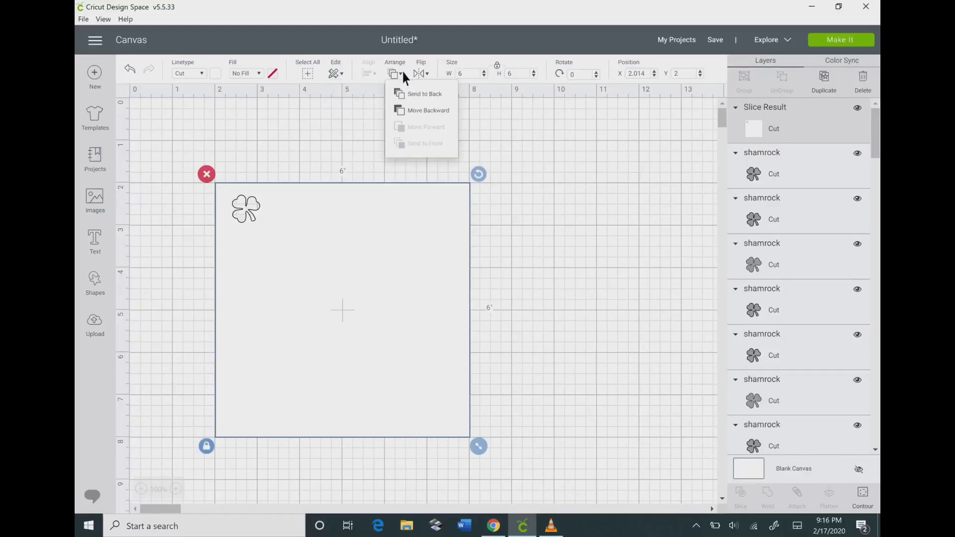
pyautogui.click(416, 92)
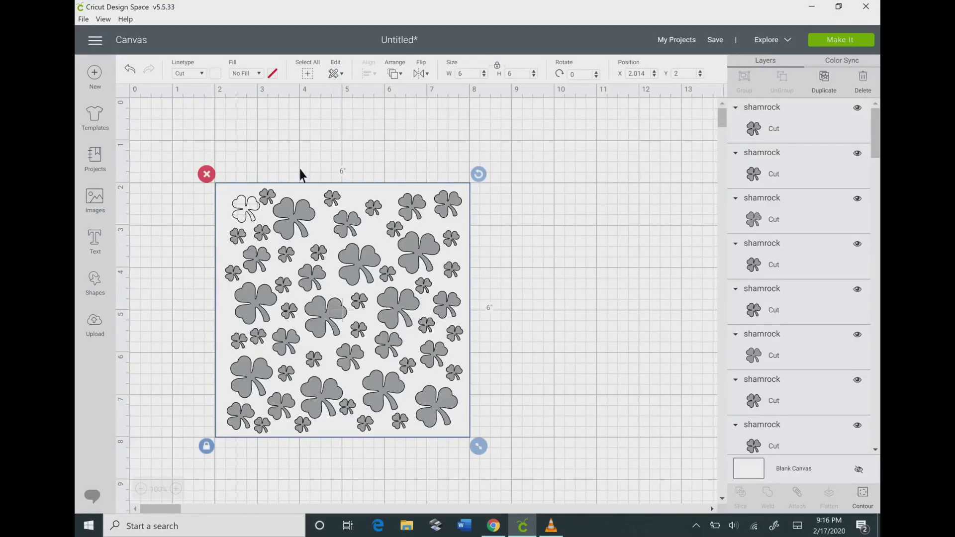
# - Slice the small top-left shamrock from the square and delete its loose pieces
pyautogui.click(275, 196)
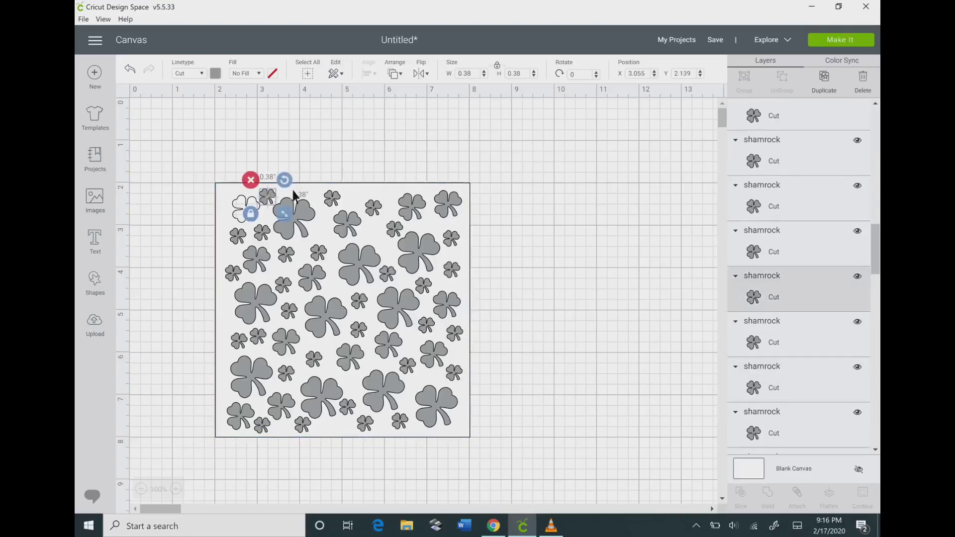
pyautogui.click(314, 197)
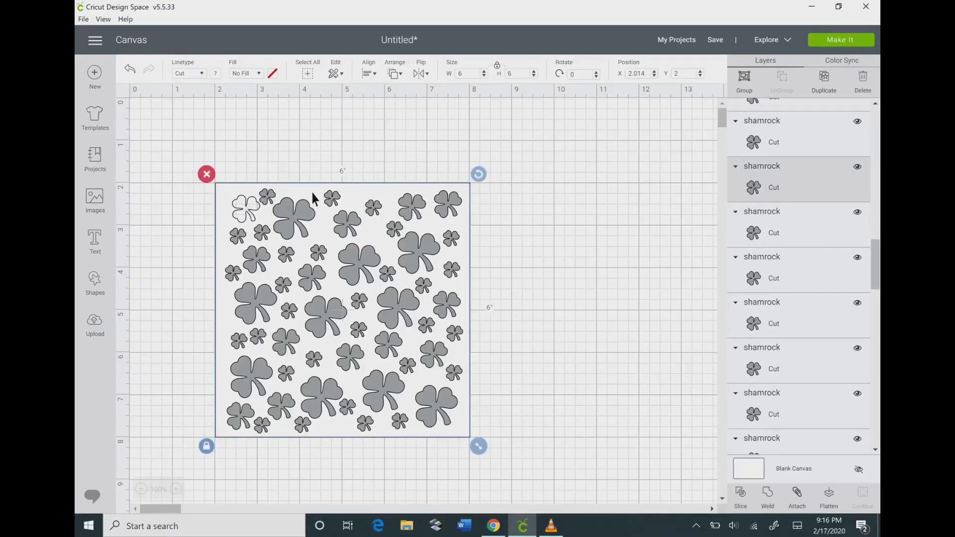
pyautogui.click(741, 495)
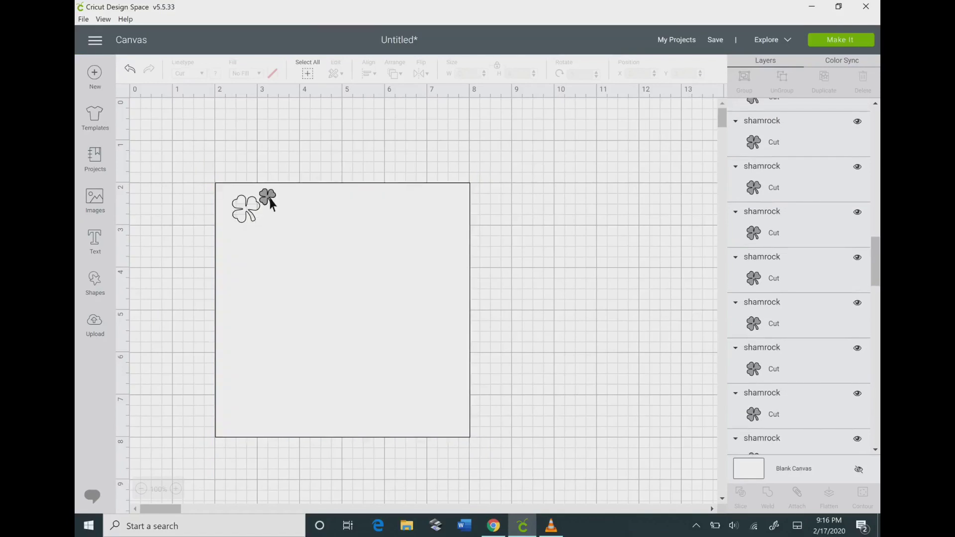
pyautogui.moveTo(260, 186); pyautogui.dragTo(225, 140)
pyautogui.click(223, 137)
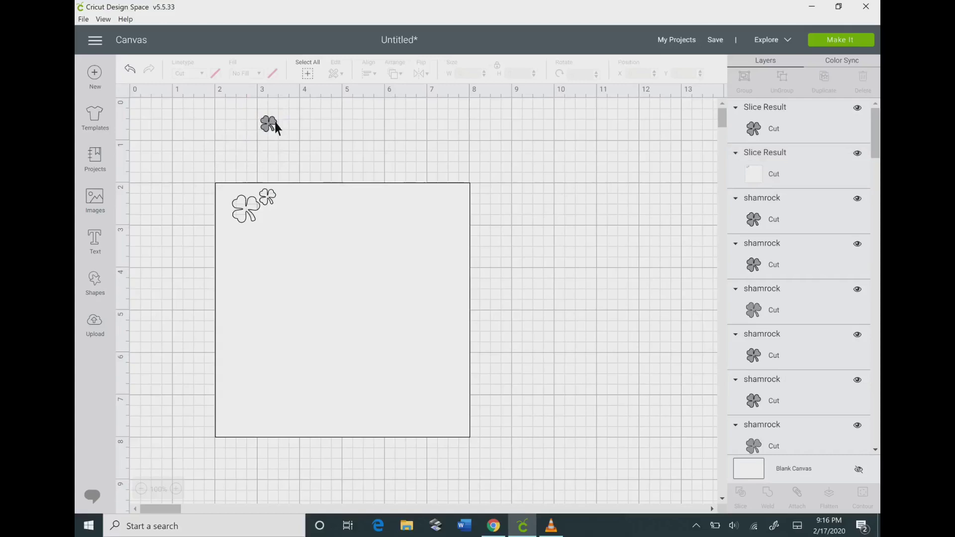
pyautogui.click(268, 123)
pyautogui.click(252, 107)
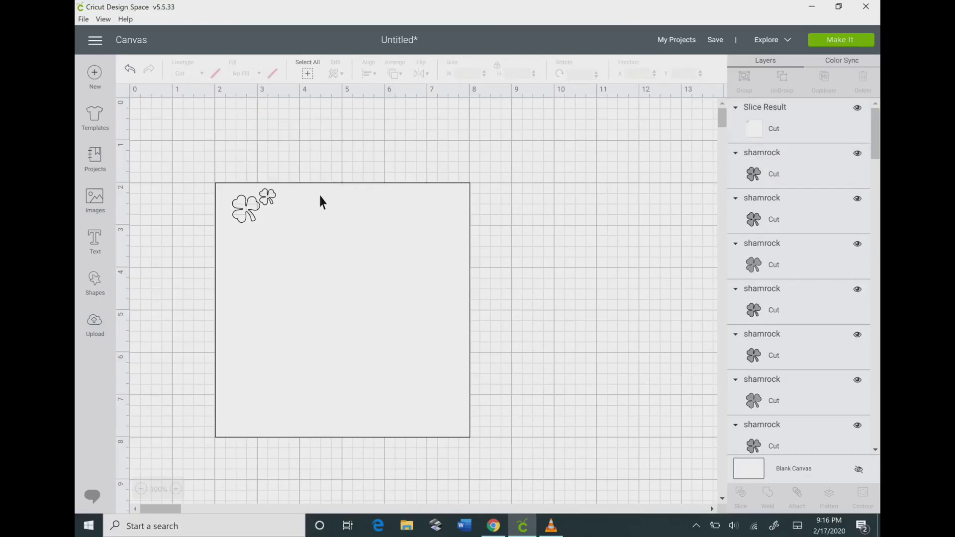
pyautogui.click(318, 193)
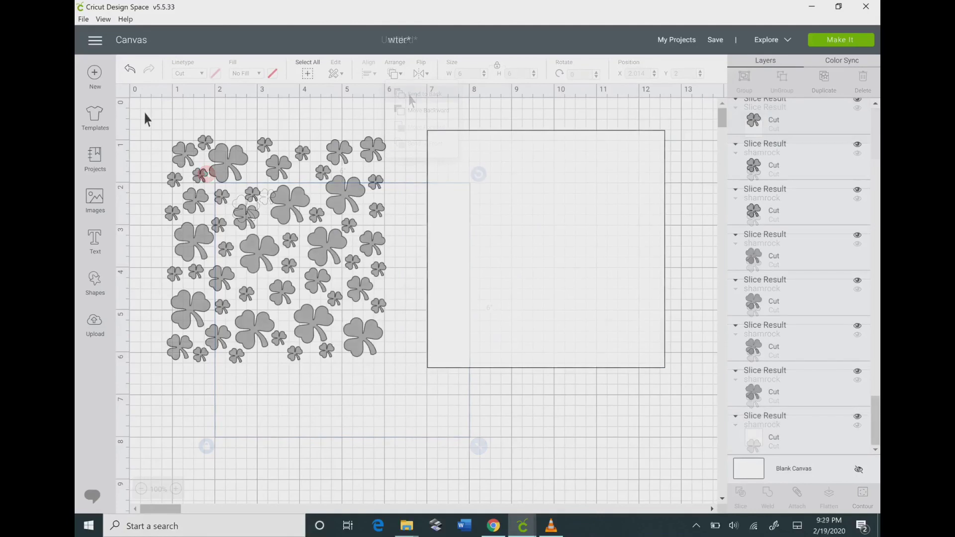
# - Weld every scattered shamrock into one shape and drag it onto the square
pyautogui.moveTo(143, 111); pyautogui.dragTo(421, 408)
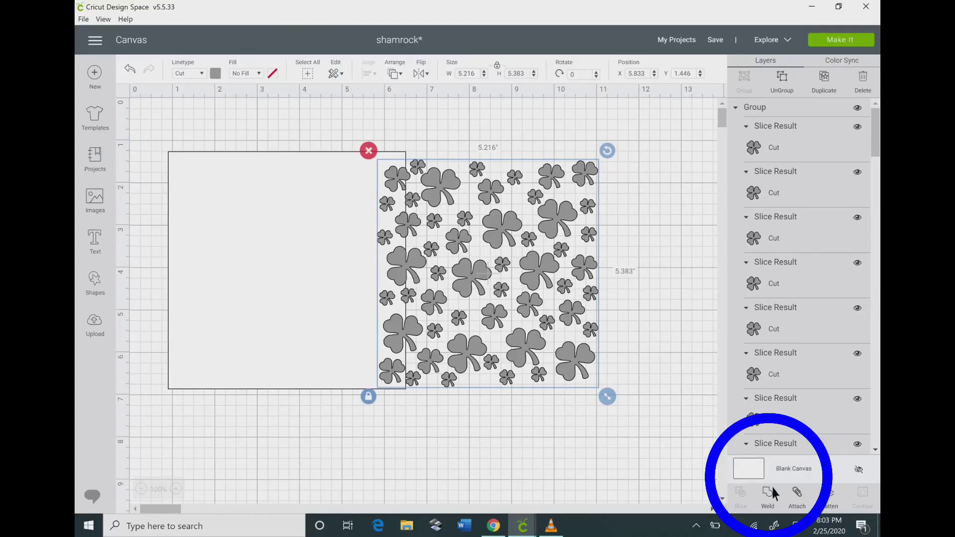
pyautogui.click(770, 490)
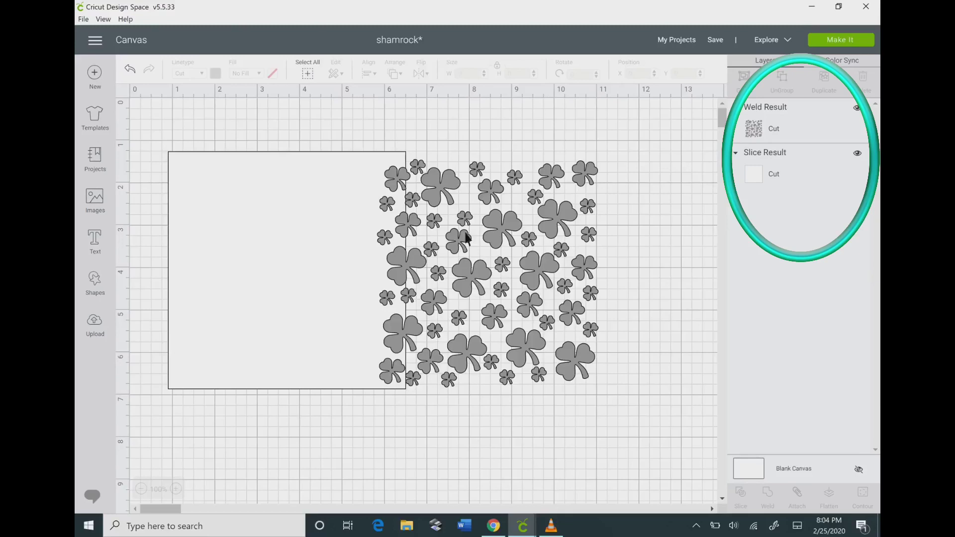
pyautogui.moveTo(426, 241); pyautogui.dragTo(185, 236)
# - Center the welded shamrocks on the square, then slice them out into three Slice Result layers
pyautogui.click(167, 142)
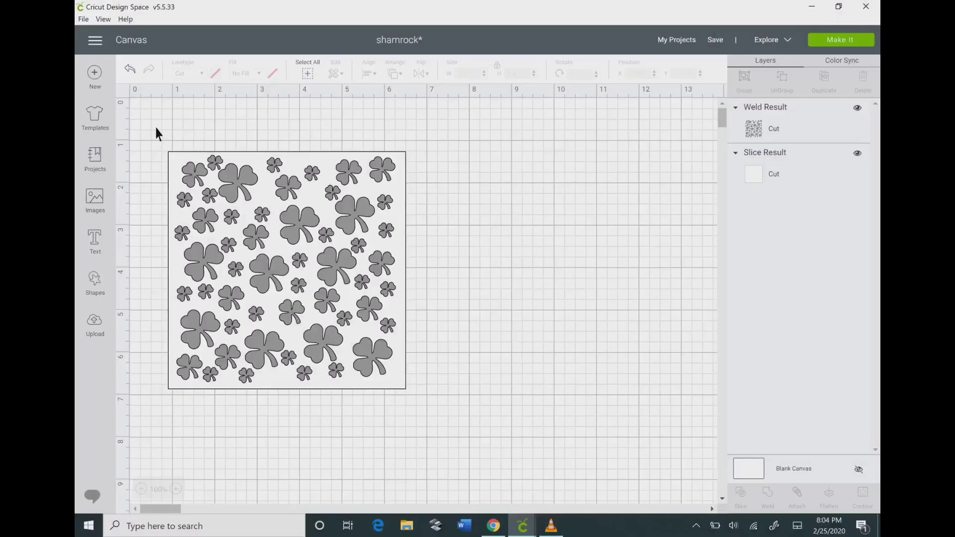
pyautogui.moveTo(154, 128); pyautogui.dragTo(485, 397)
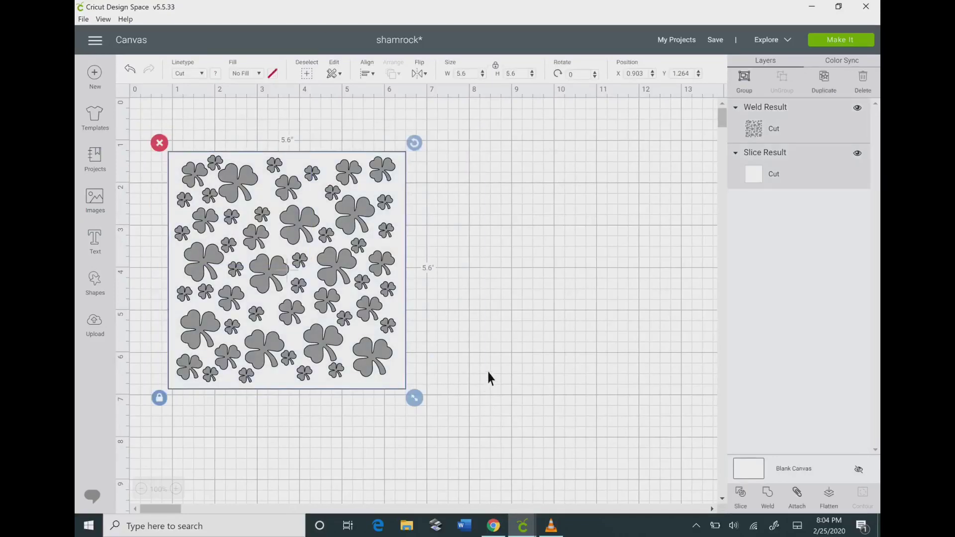
pyautogui.click(372, 82)
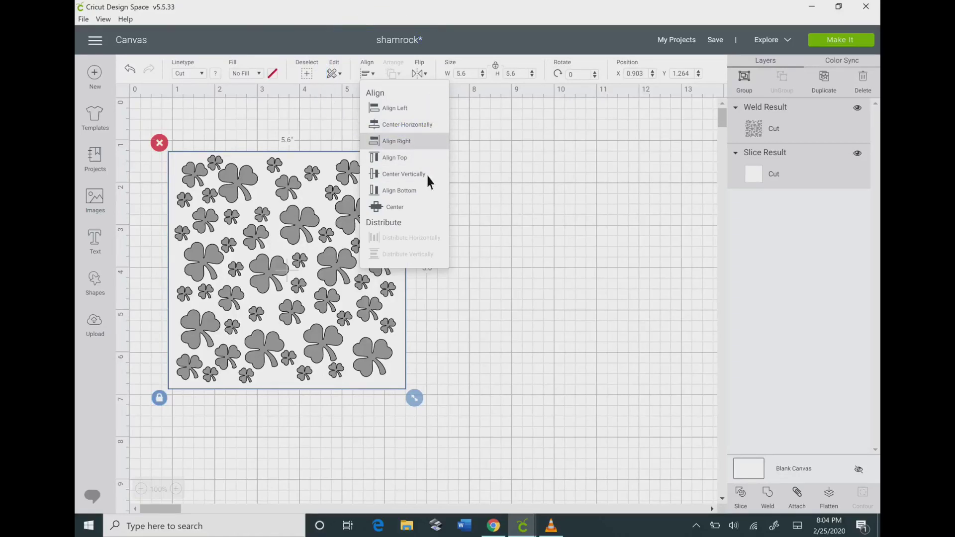
pyautogui.click(416, 212)
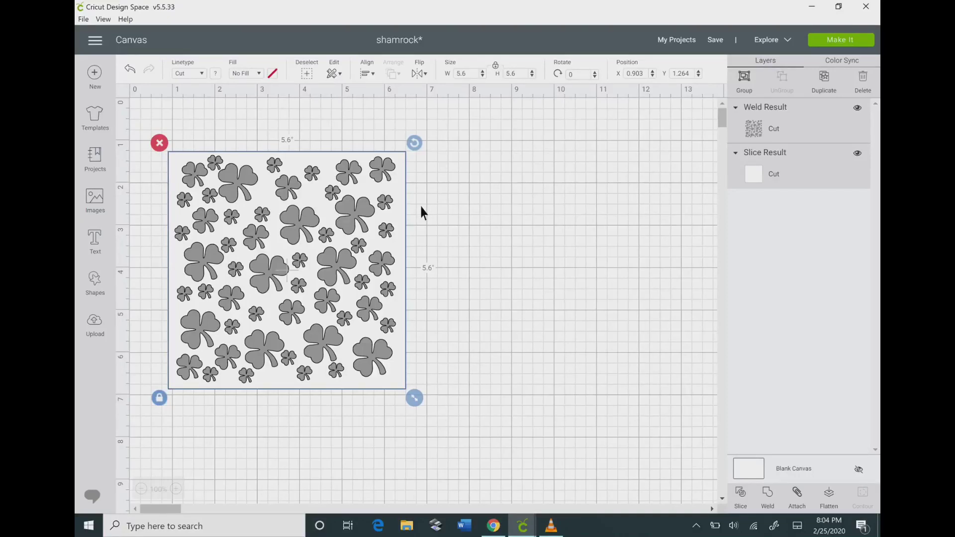
pyautogui.click(742, 492)
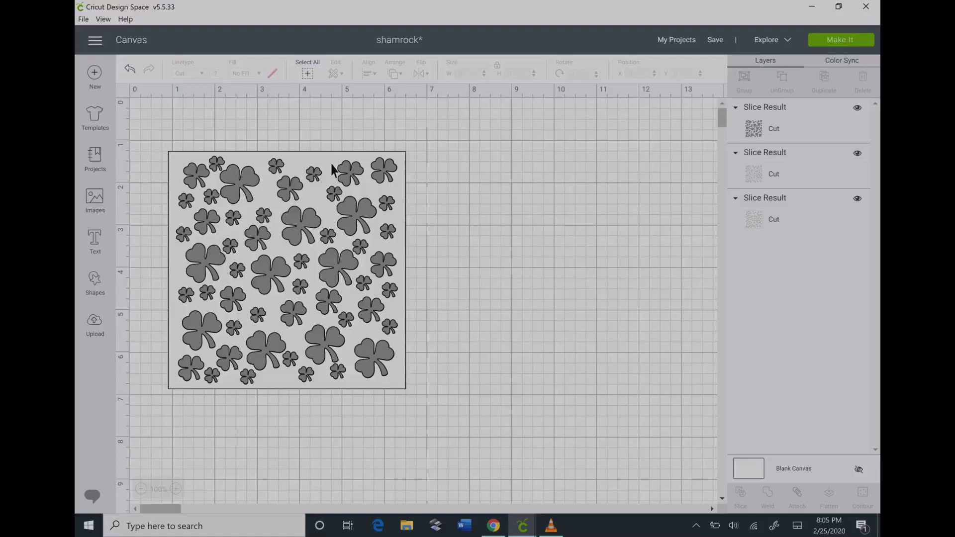
# - Move the loose sliced shamrock pieces off the stencil to the right of the square
pyautogui.moveTo(341, 171); pyautogui.dragTo(657, 188)
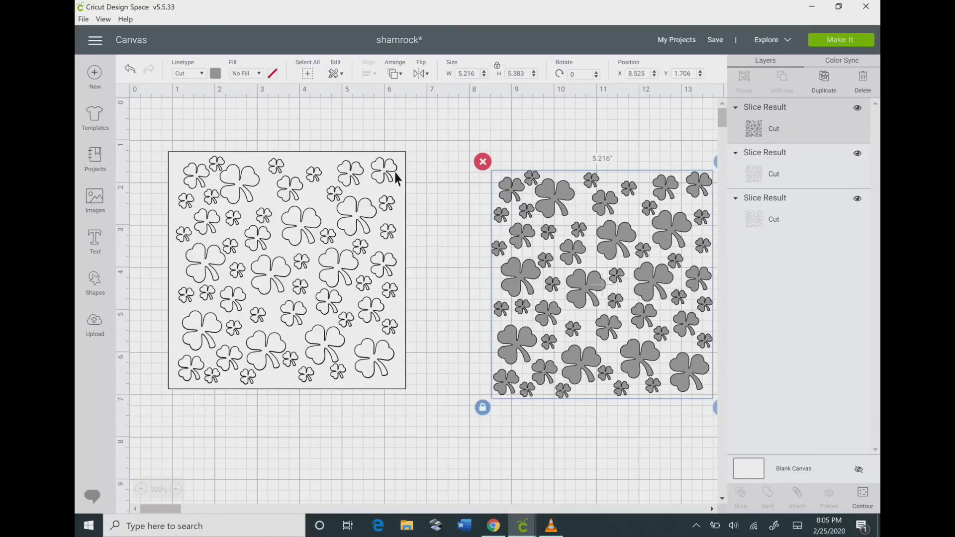
pyautogui.click(269, 169)
pyautogui.moveTo(271, 165); pyautogui.dragTo(598, 147)
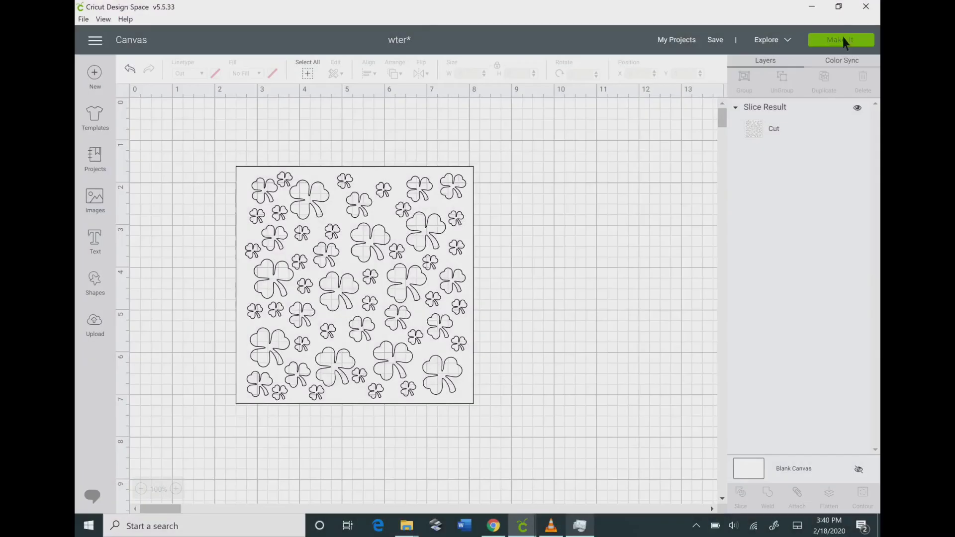
# - Position the shamrock stencil at the mat's right edge and continue to the Make screen
pyautogui.click(841, 39)
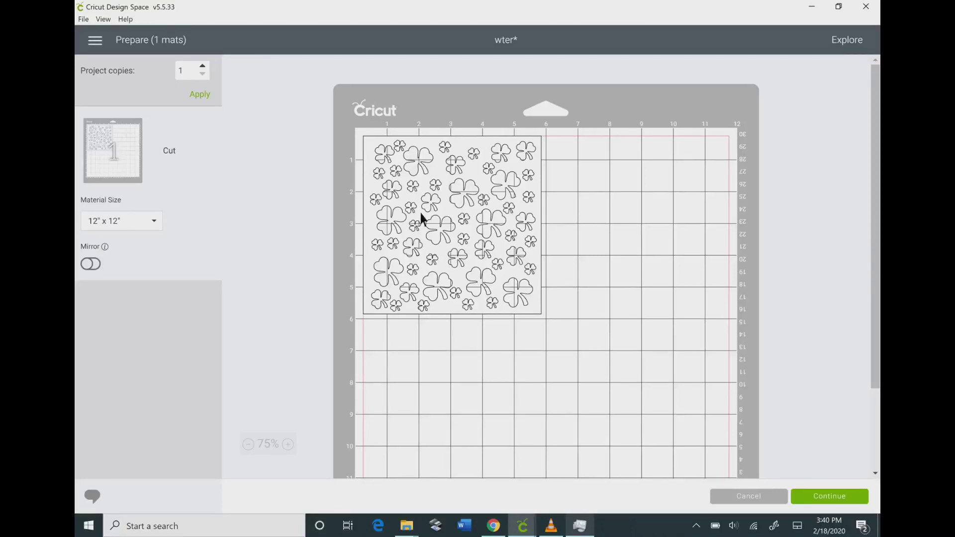
pyautogui.moveTo(419, 211); pyautogui.dragTo(732, 192)
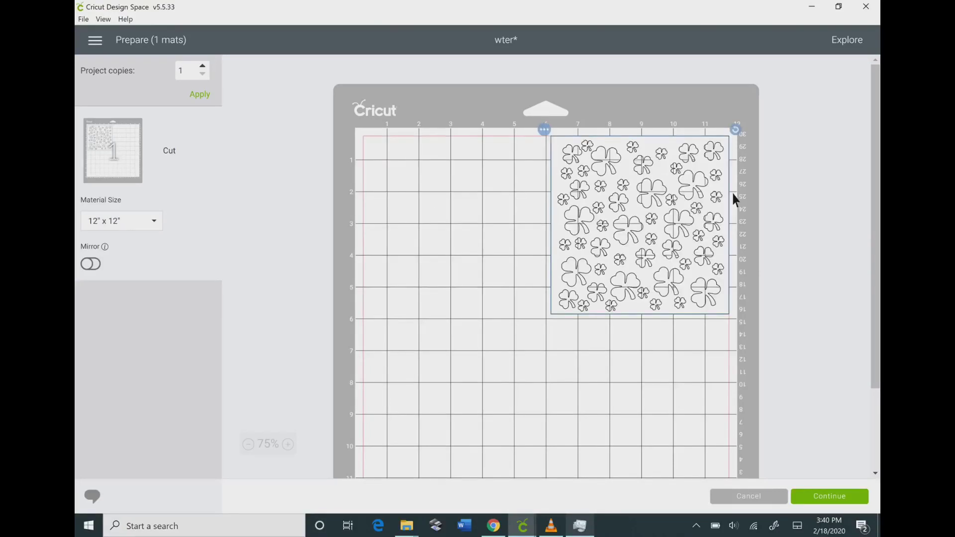
pyautogui.click(837, 497)
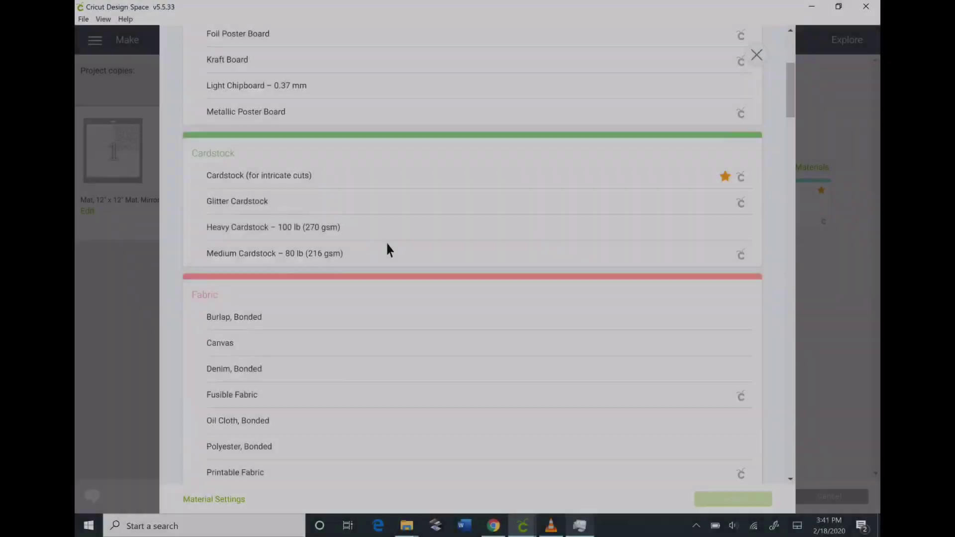
# - Pick Stencil Film – 0.4 mm from the Plastic section of the materials list
pyautogui.scroll(-4, 386, 241)
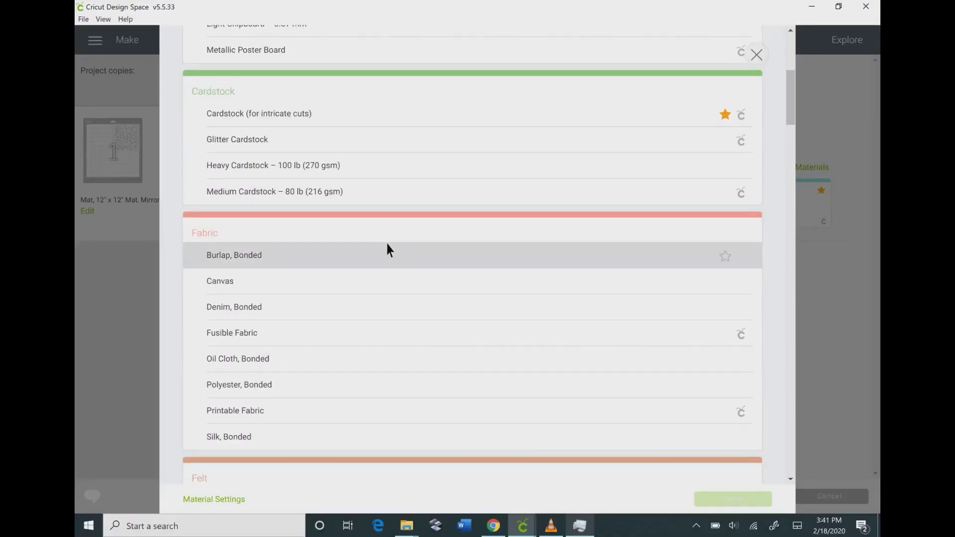
pyautogui.scroll(-6, 387, 244)
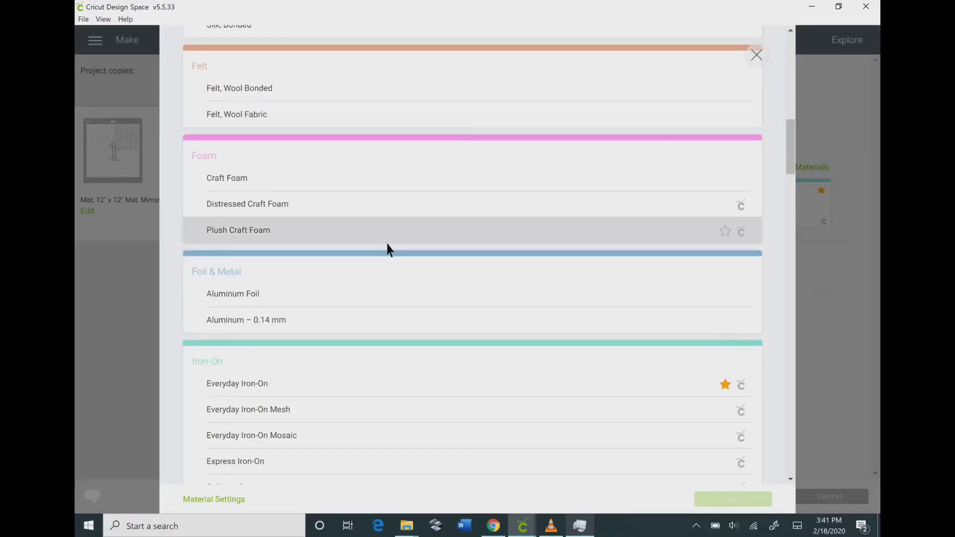
pyautogui.scroll(-10, 387, 245)
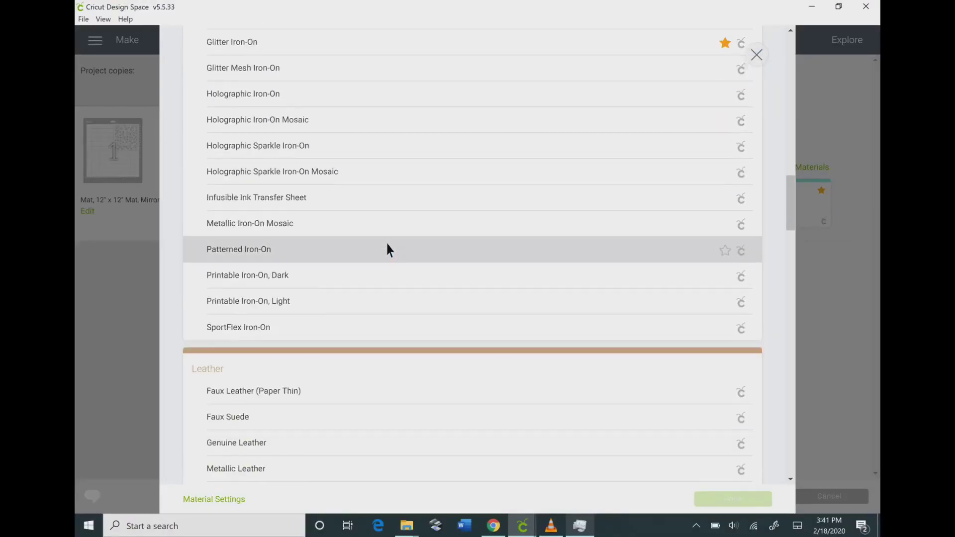
pyautogui.scroll(-12, 387, 246)
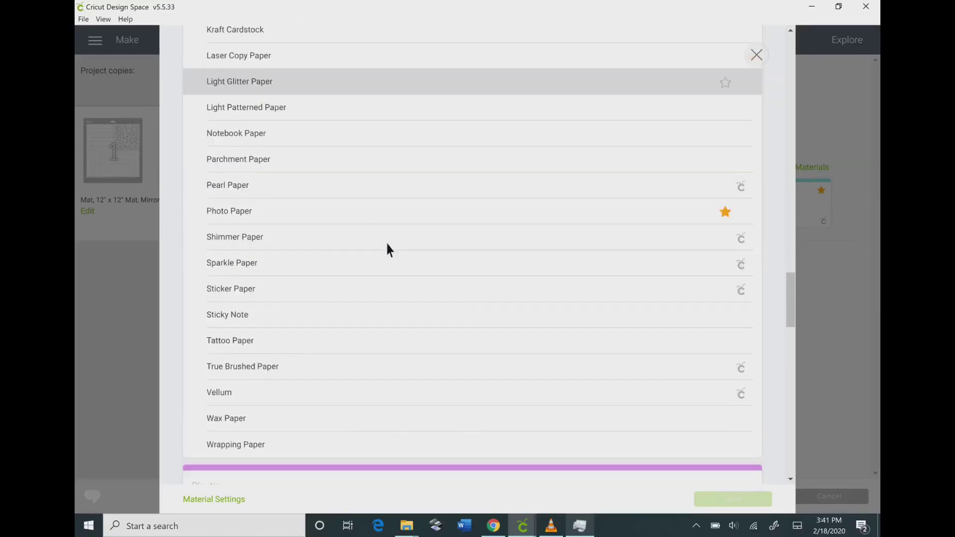
pyautogui.scroll(-9, 387, 244)
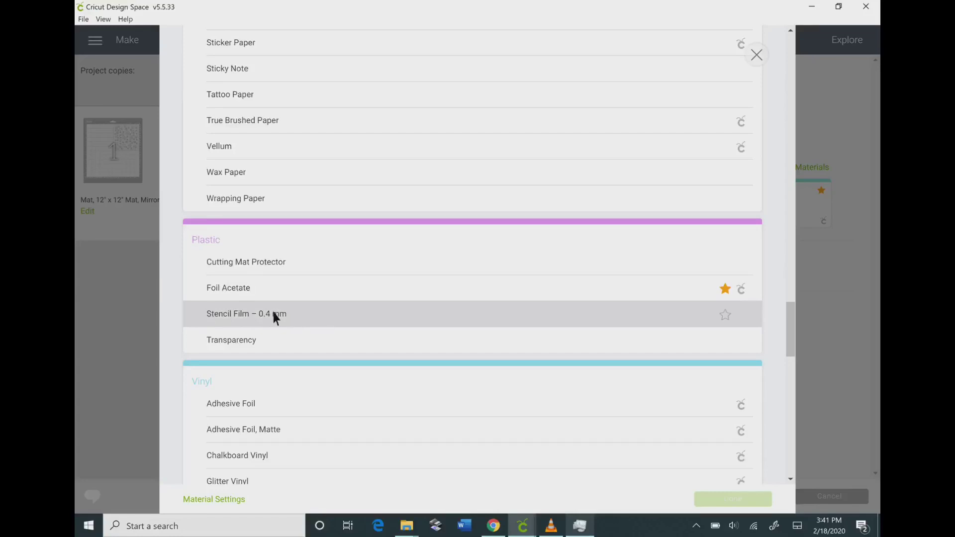
pyautogui.click(303, 314)
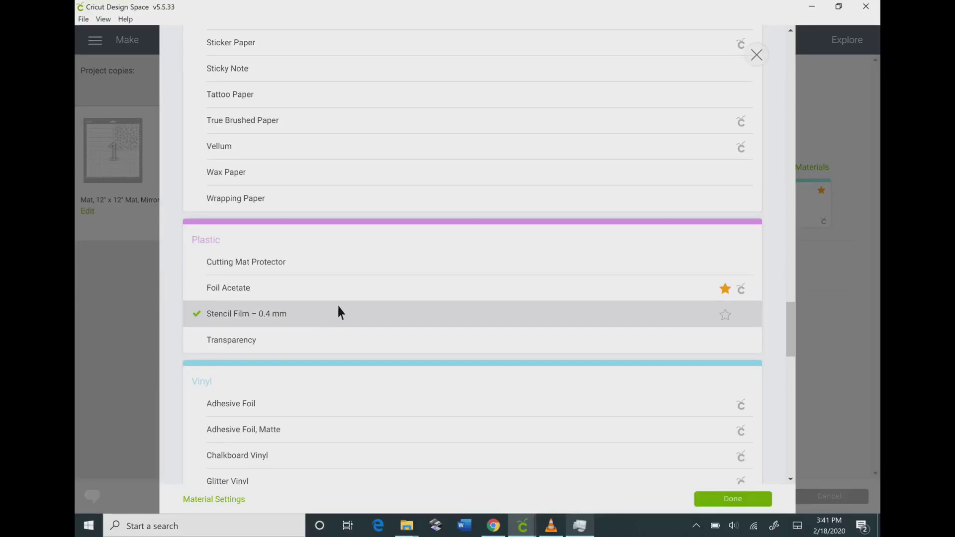
# - Confirm Stencil Film – 0.4 mm as the material for the stencil cut
pyautogui.click(750, 498)
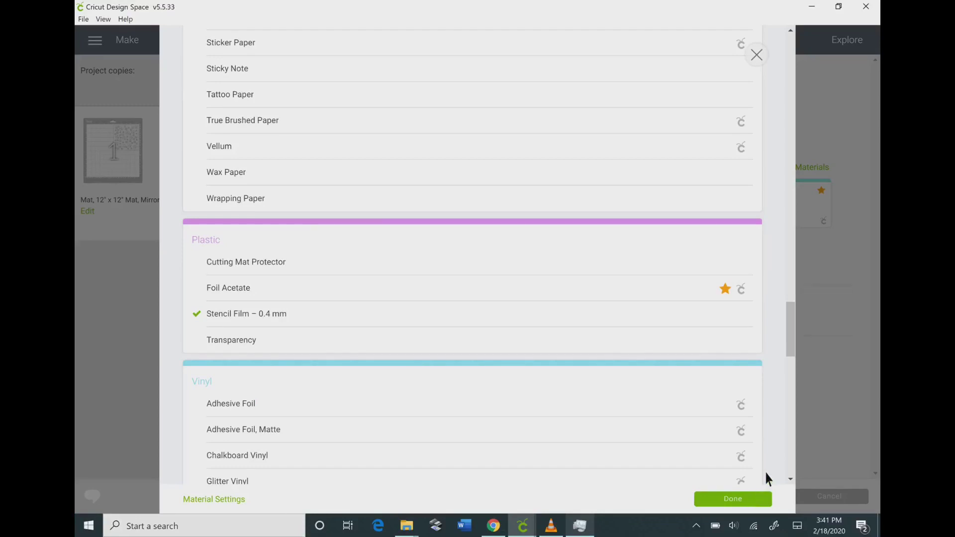